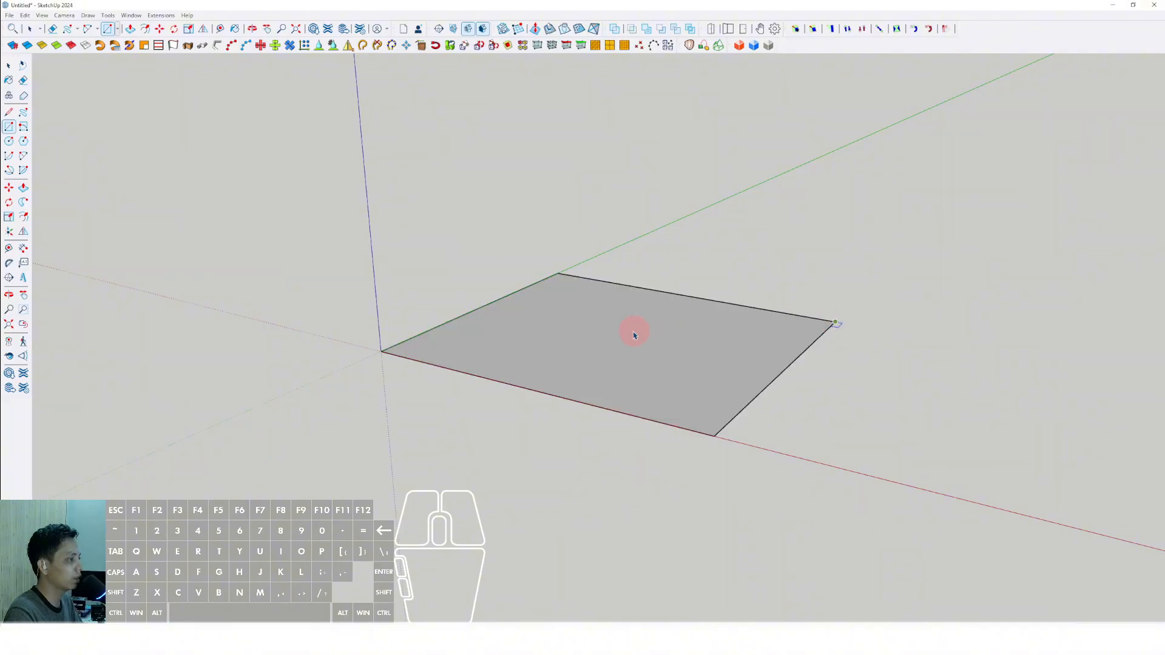
- Push/pull the rectangular face upward by 500 mm to form a solid slab
middle_click_drag(632, 331, 466, 350)
key("space")
left_click(400, 353)
left_click_drag(332, 341, 344, 284)
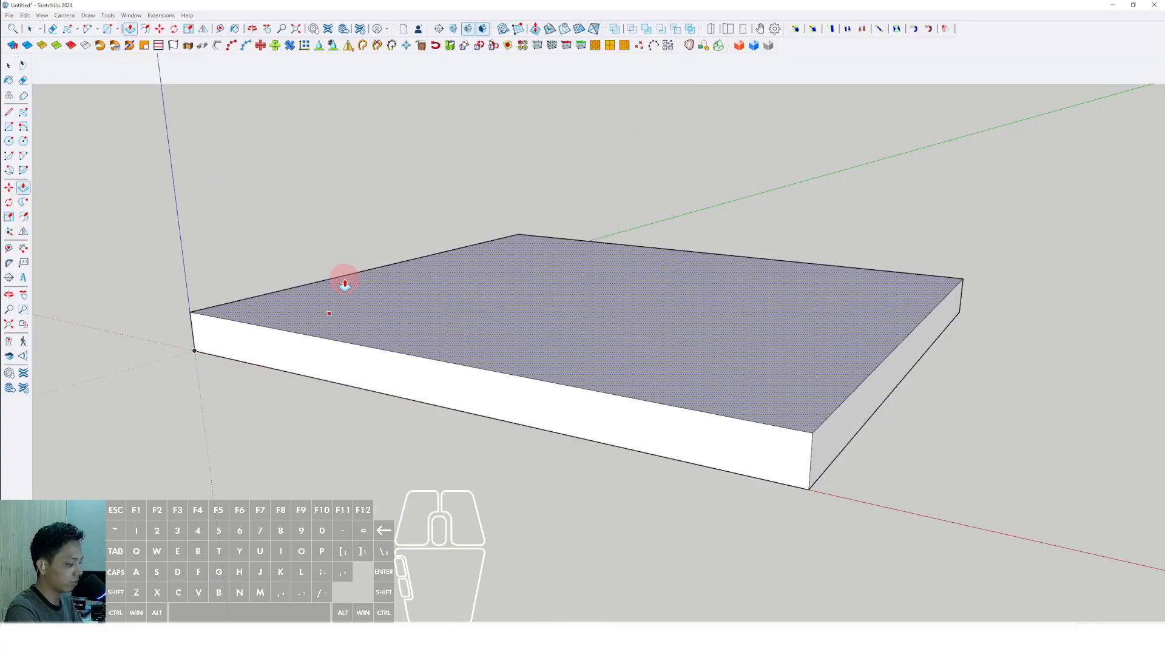
- Select all of the slab's connected faces and edges and make them a group
key("space")
middle_click_drag(340, 333, 479, 340)
left_click(497, 315)
triple_click(497, 313)
right_click(497, 313)
left_click(529, 400)
scroll(445, 330, "down", 3)
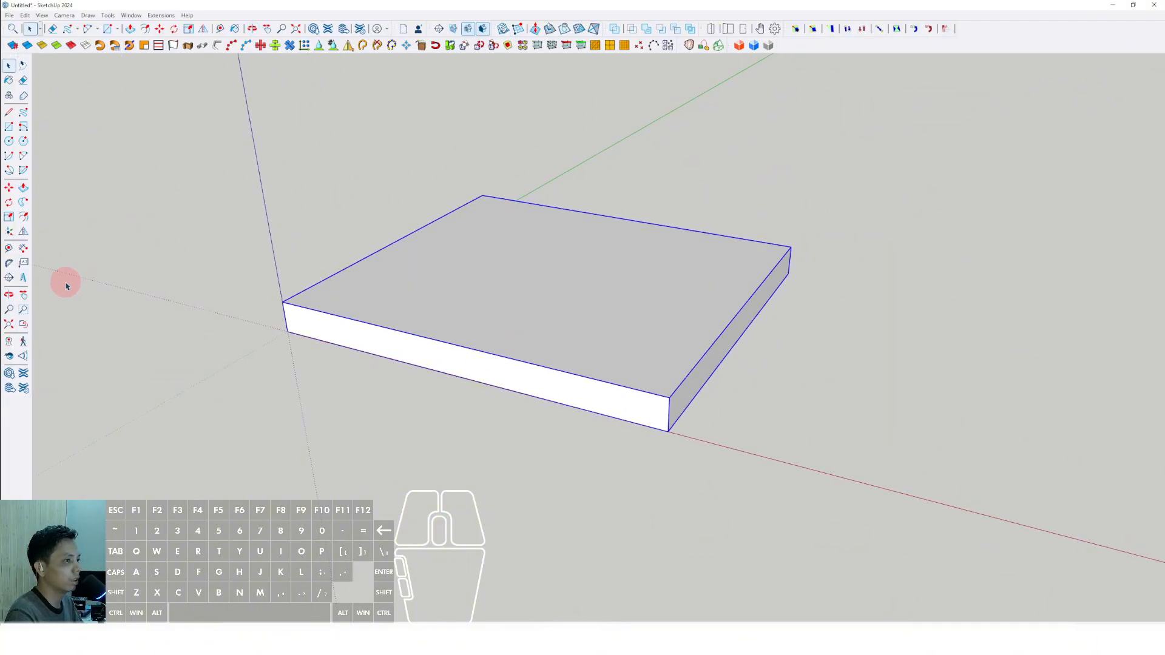
- Dimension the slab's front edge along the red axis and its adjacent side edge
left_click(23, 248)
left_click(655, 432)
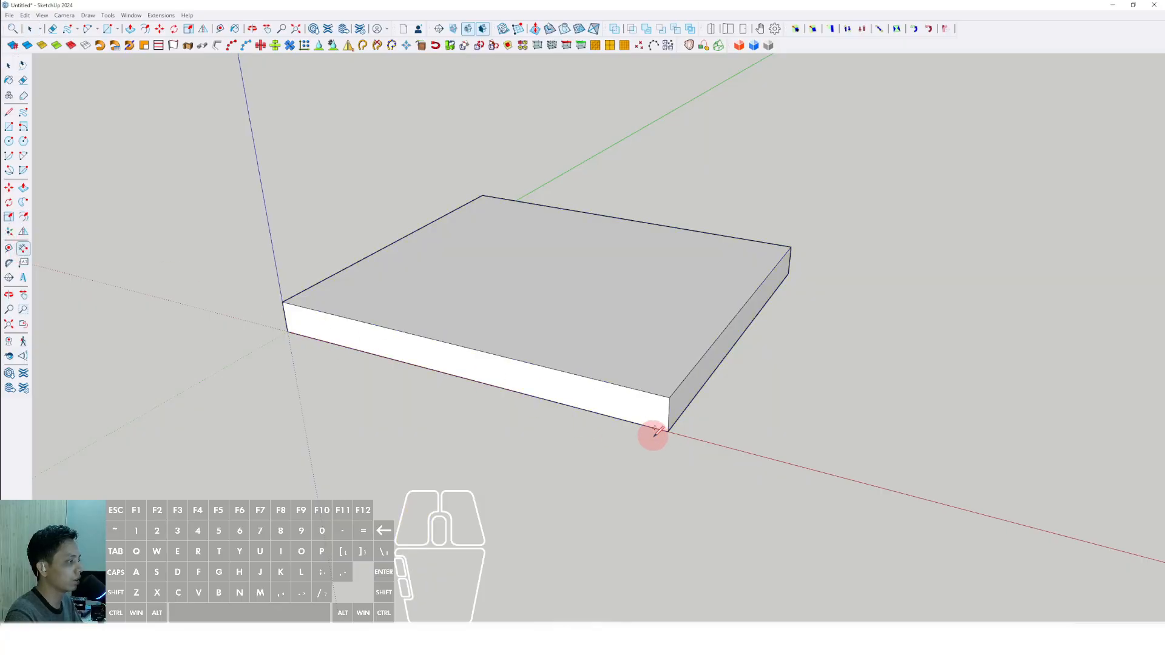
left_click(297, 335)
left_click(232, 365)
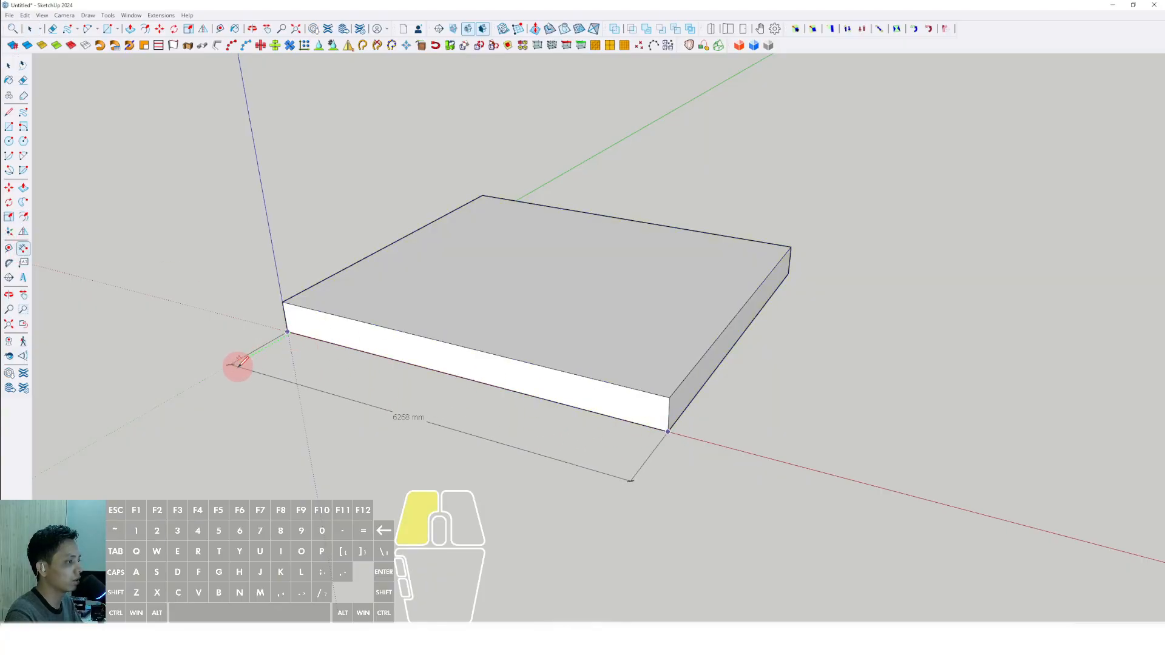
left_click(810, 278)
left_click(840, 289)
- Select the slab's two length dimensions and delete them
middle_click_drag(672, 343, 750, 467)
left_click_drag(742, 489, 702, 441)
left_click_drag(609, 484, 545, 461, "shift")
key("Delete")
- Measure the slab's height at its front corner with the Dimension tool, leaving no dimension placed
middle_click_drag(547, 462, 60, 180)
left_click(23, 247)
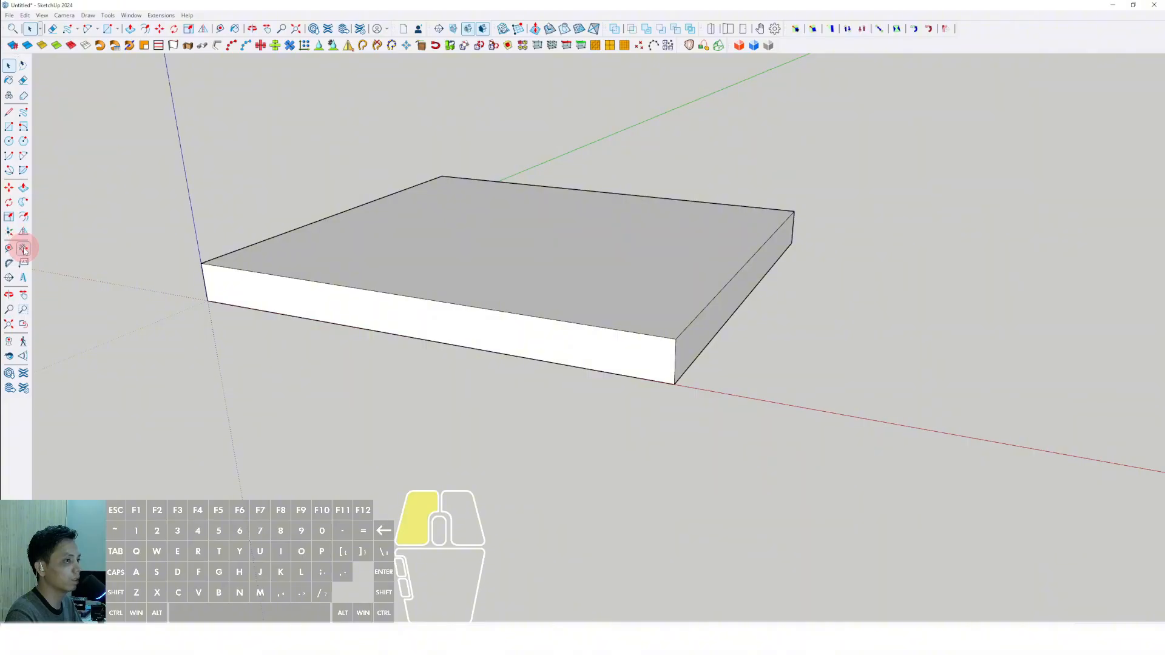
left_click(674, 383)
left_click(676, 339)
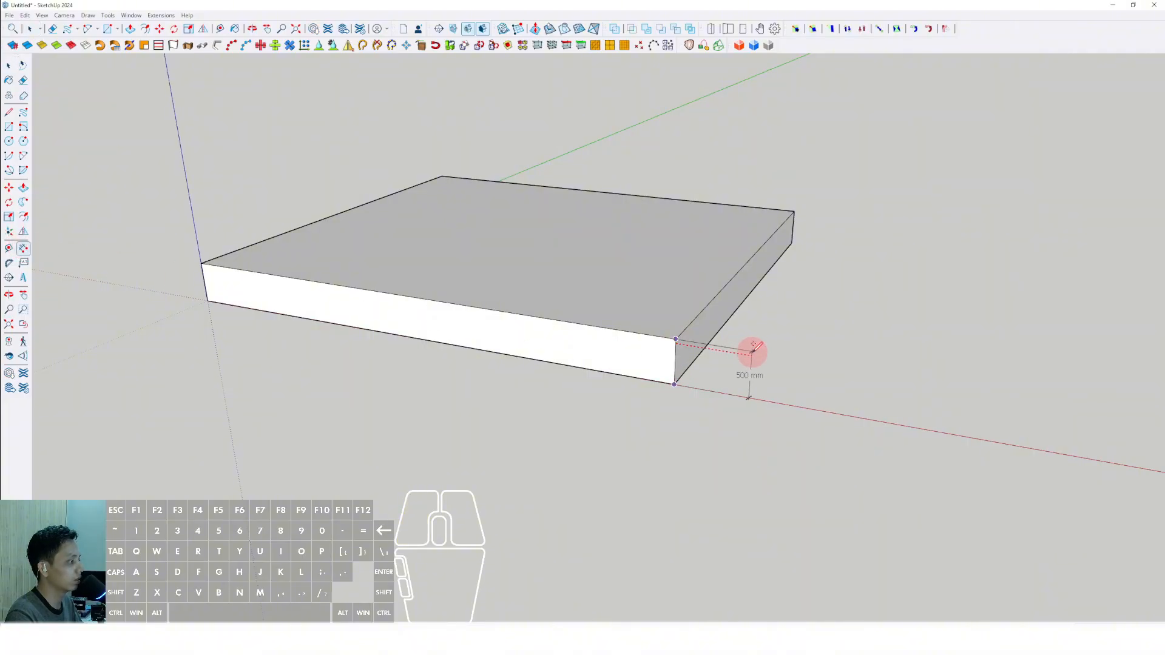
scroll(753, 349, "up", 2)
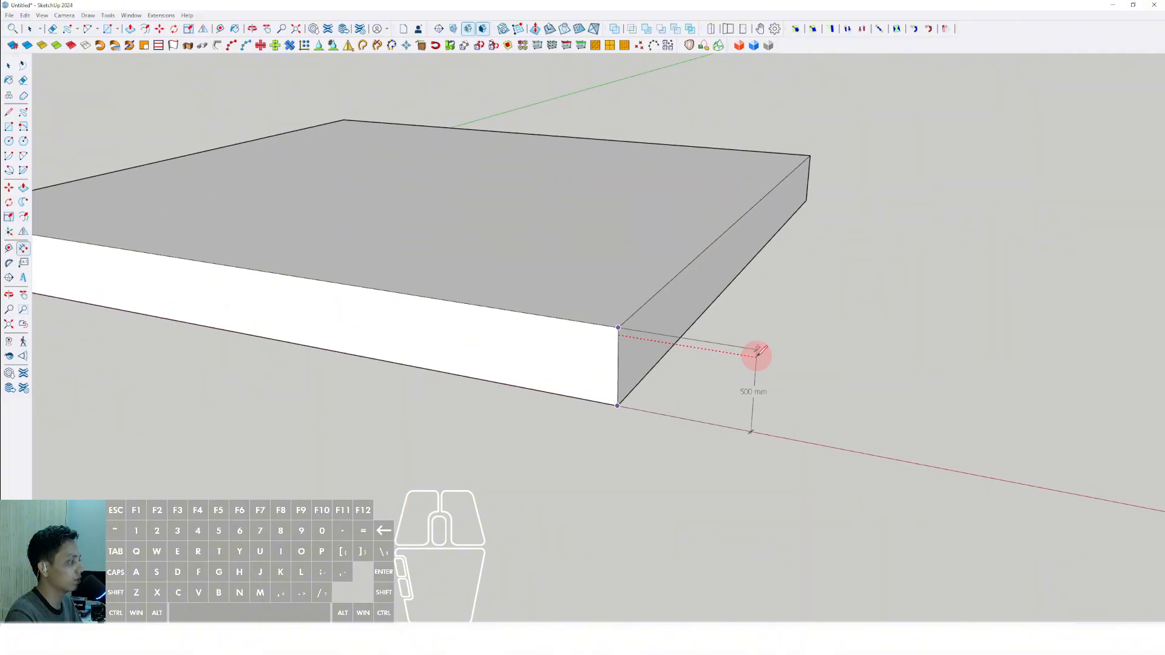
scroll(757, 354, "down", 3)
key("space")
- Draw a vertical rectangular face with lines from the slab's front corner outward along the red axis, matching the slab's height
middle_click_drag(757, 356, 423, 235)
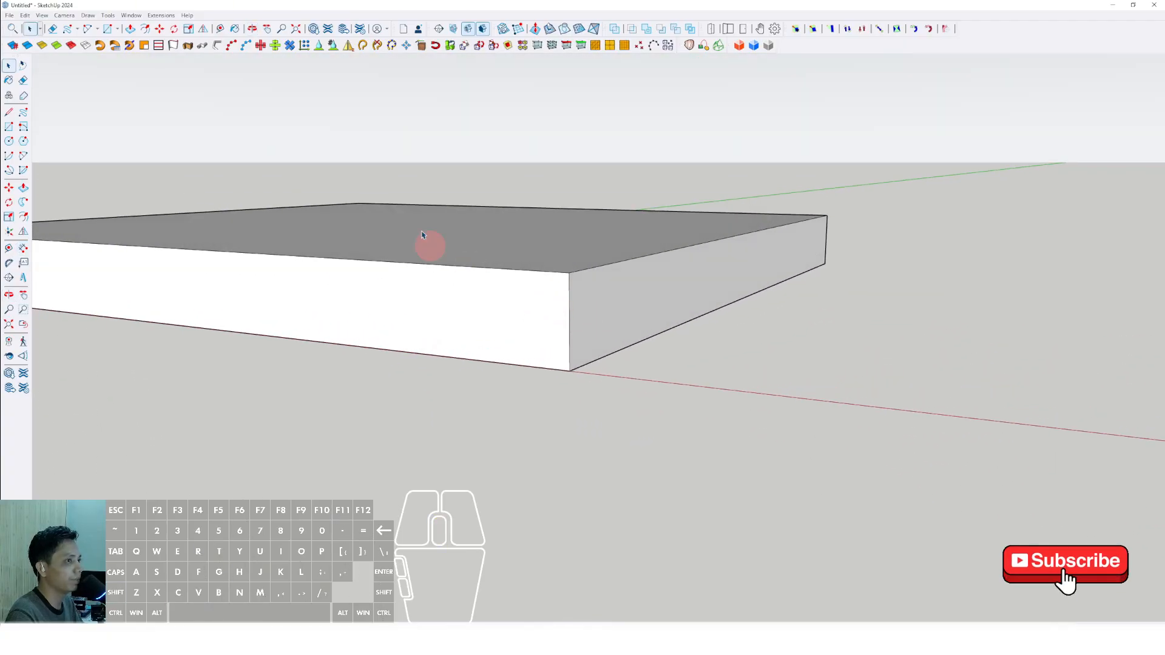
middle_click_drag(608, 308, 556, 291)
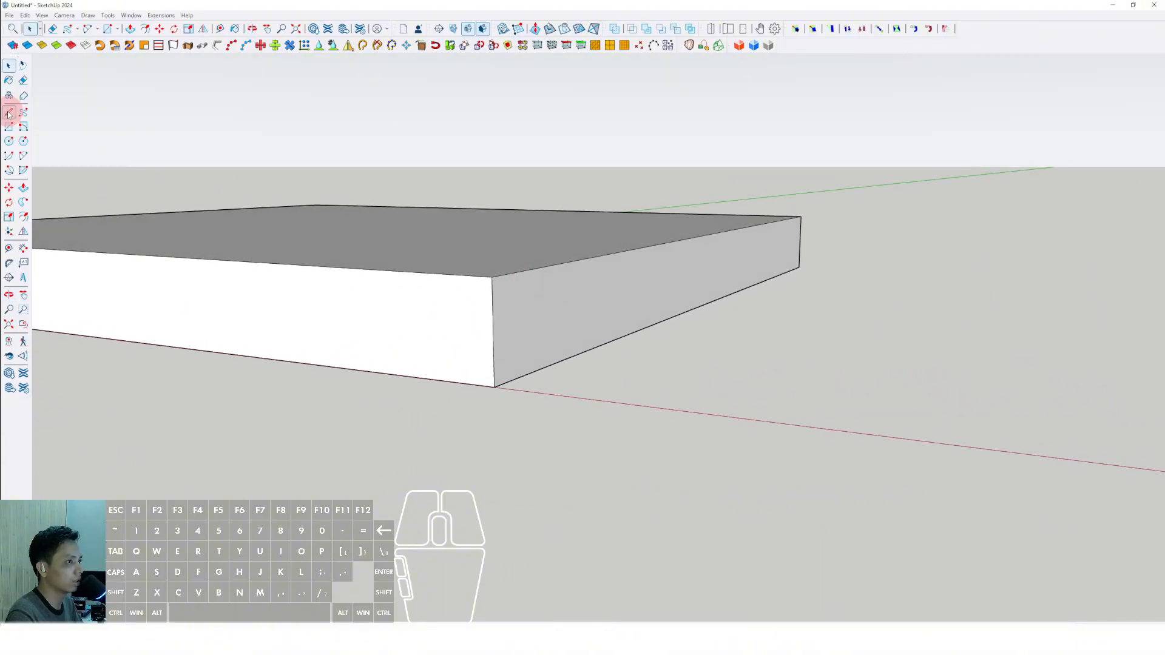
key("l")
left_click(502, 388)
left_click(731, 415, "shift")
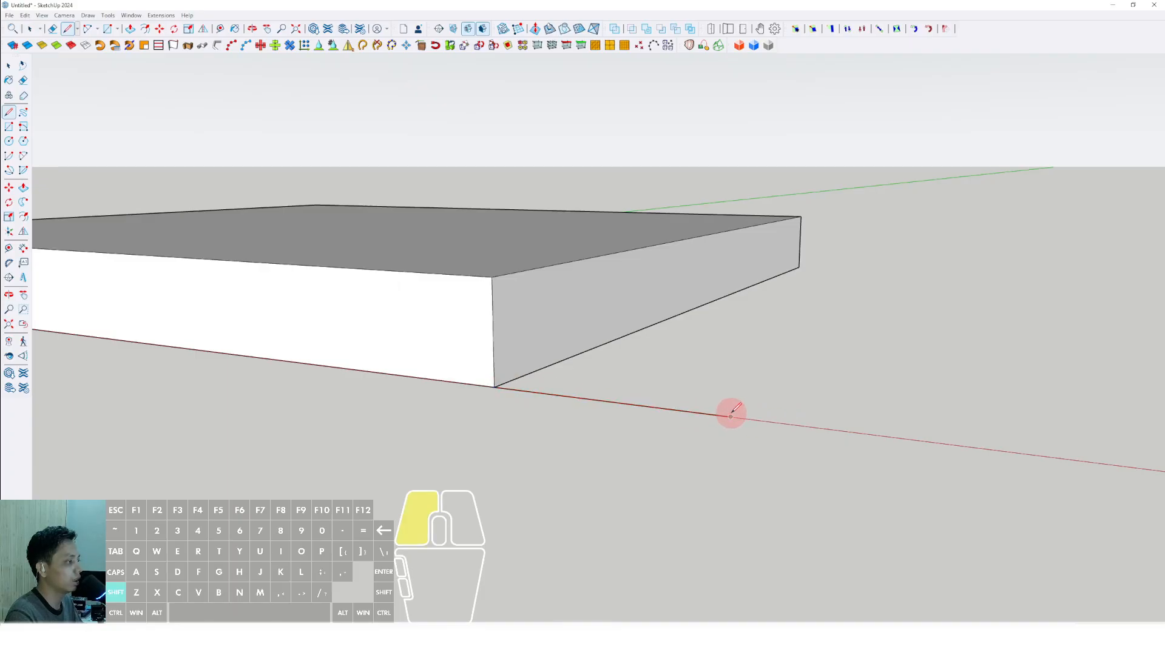
left_click(493, 277)
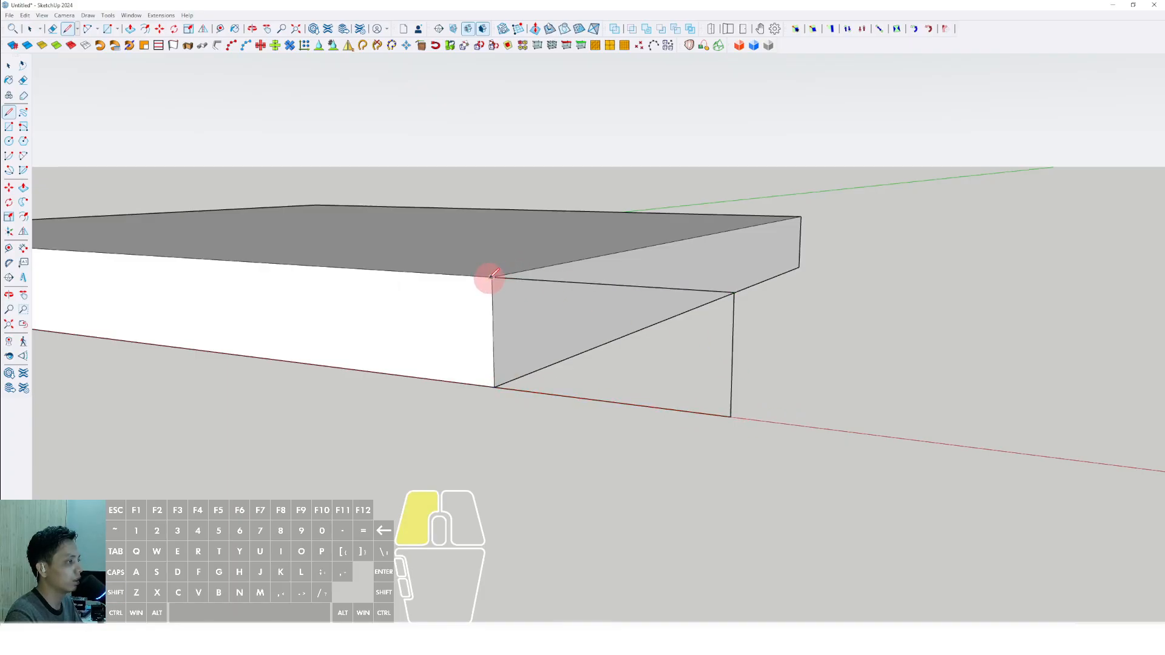
key("space")
- Select the vertical face with its edges and move it along the slab's side to near the middle
mouse_move(495, 383)
middle_mouse_down()
mouse_move(580, 340)
mouse_move(437, 383)
mouse_move(595, 328)
mouse_move(503, 401)
middle_mouse_up()
left_click(596, 328)
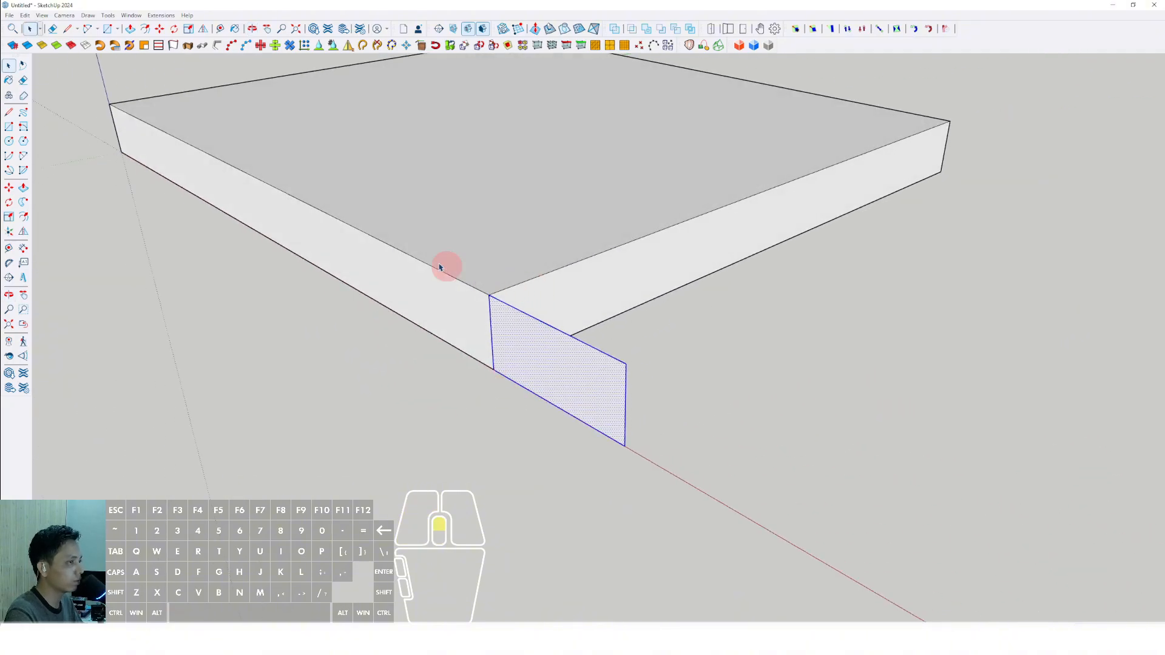
scroll(447, 263, "up", 2)
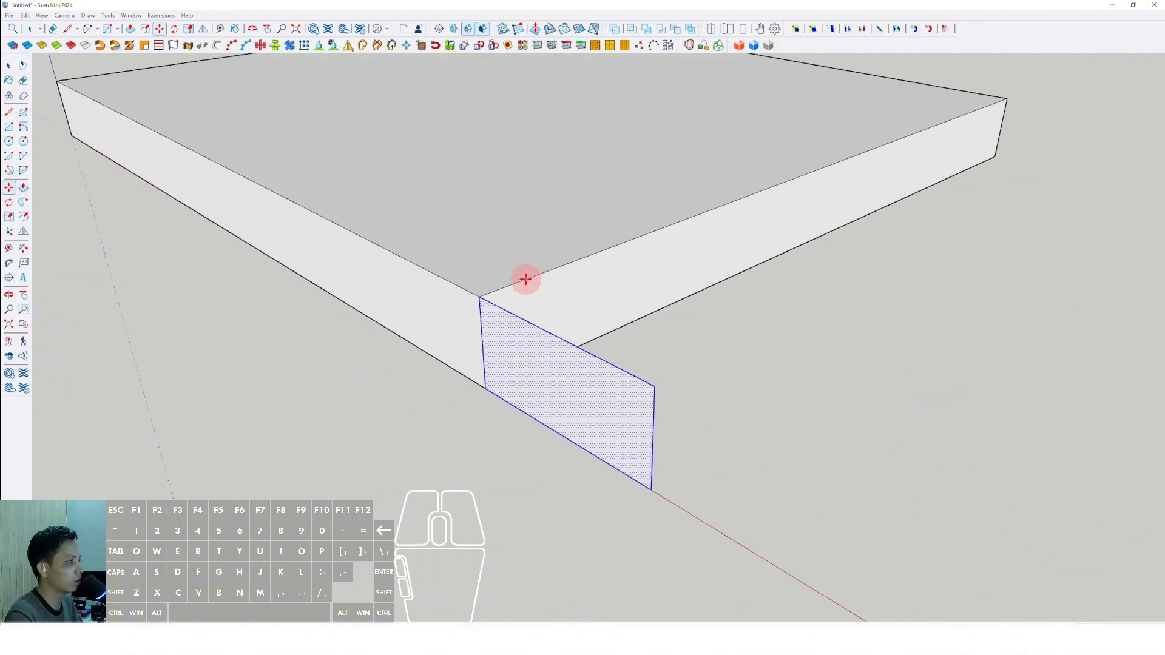
key("shift")
scroll(570, 266, "down", 2, "shift")
middle_click_drag(569, 266, 509, 286, "shift")
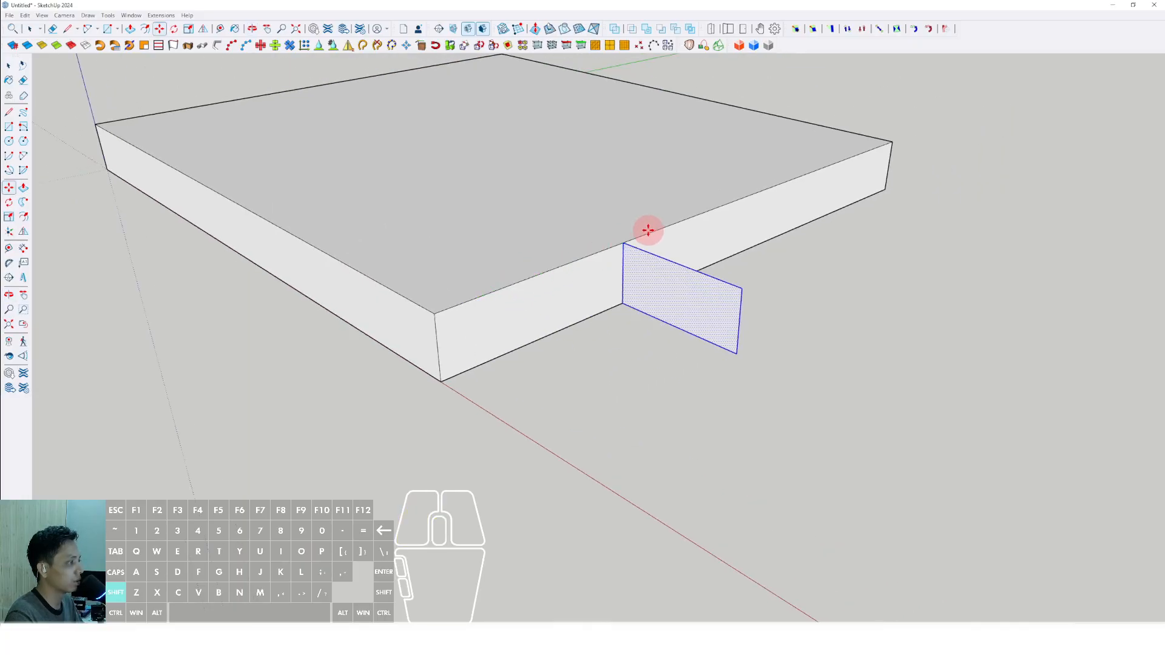
scroll(645, 291, "up", 2)
- Place Tape Measure guides on the vertical face: one vertical near the slab, one horizontal near the upper edge and one near the lower edge
middle_click_drag(645, 291, 712, 333, "shift")
scroll(583, 329, "up", 2)
middle_click_drag(593, 325, 528, 344)
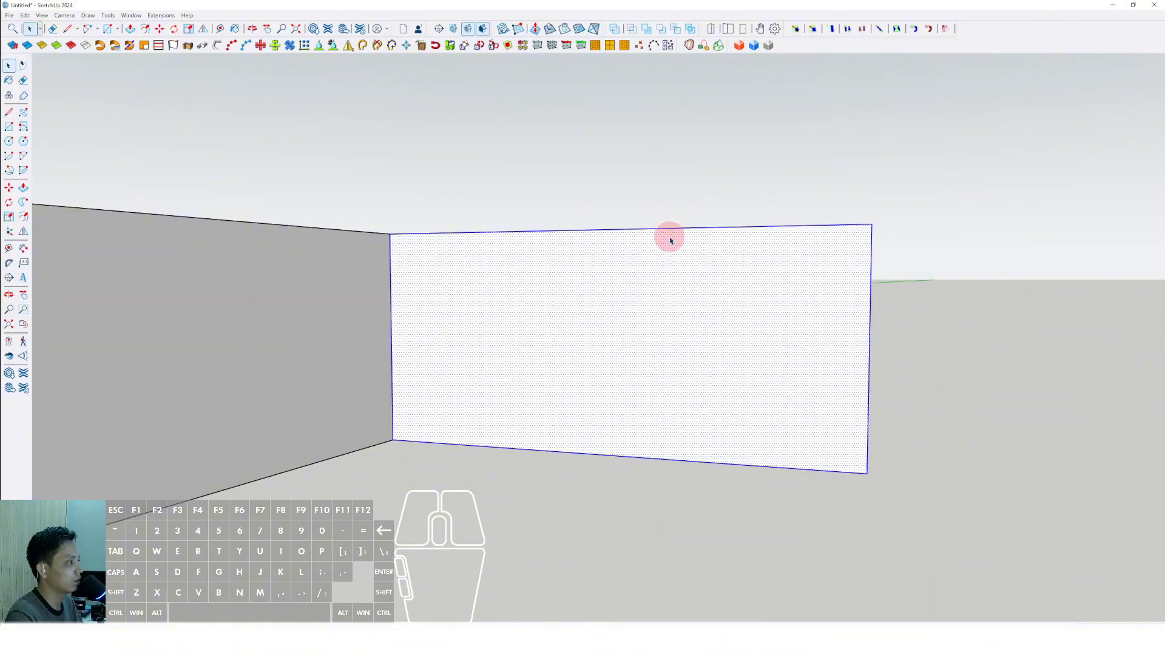
middle_click_drag(441, 389, 493, 362)
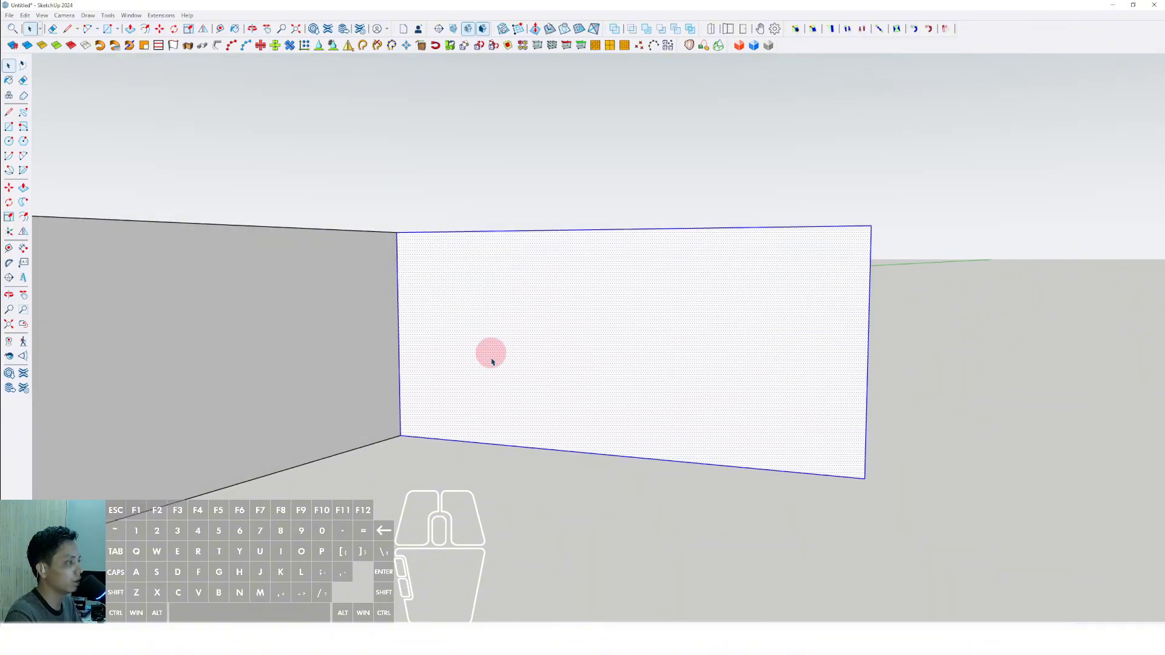
left_click(432, 187)
middle_click_drag(410, 317, 376, 291)
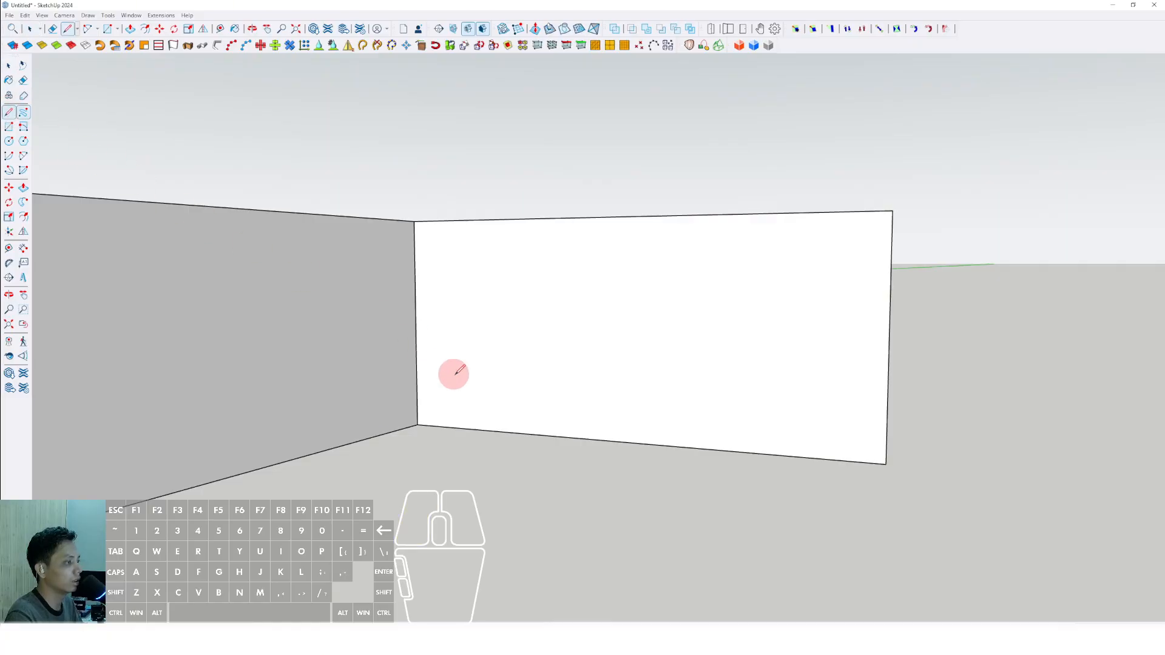
key("space")
middle_click_drag(417, 309, 400, 317)
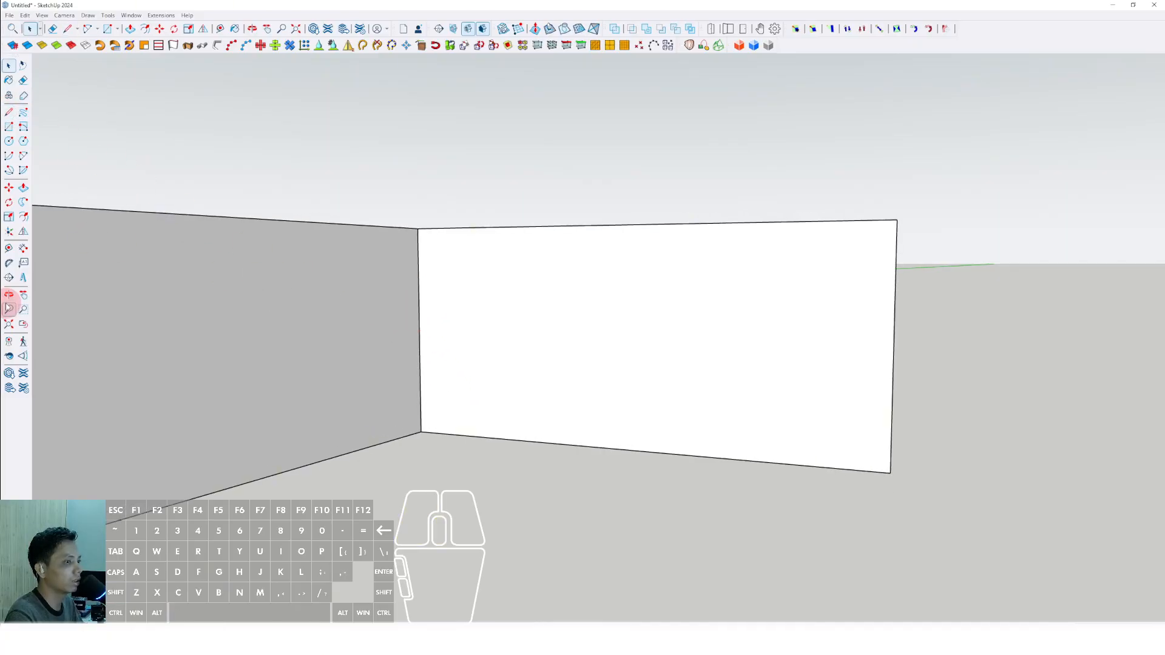
left_click(9, 252)
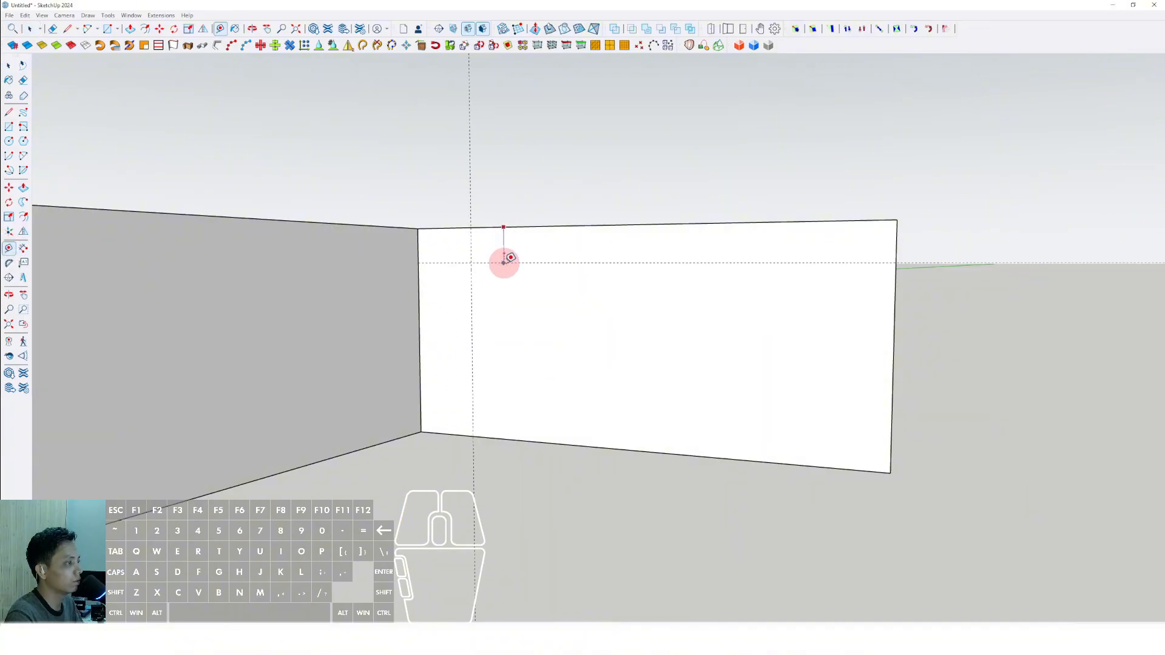
left_click(503, 438)
left_click(507, 394)
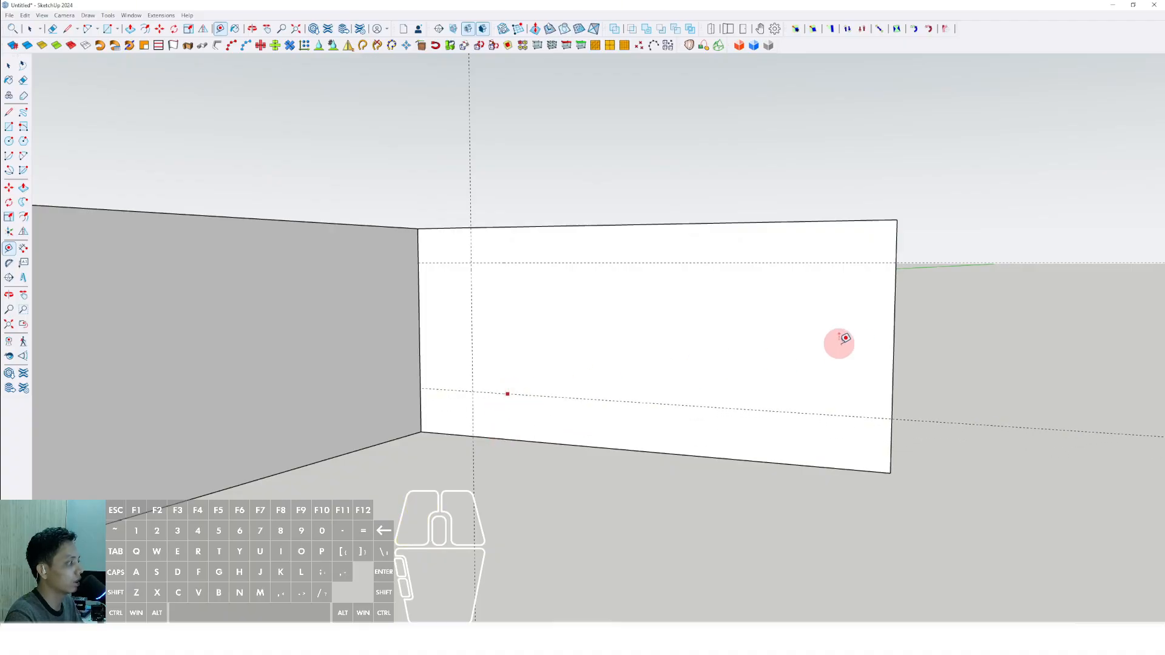
- Add four more vertical guides on the face, stepping outward from the first vertical guide toward the face's middle
left_click(894, 334)
left_click(511, 311)
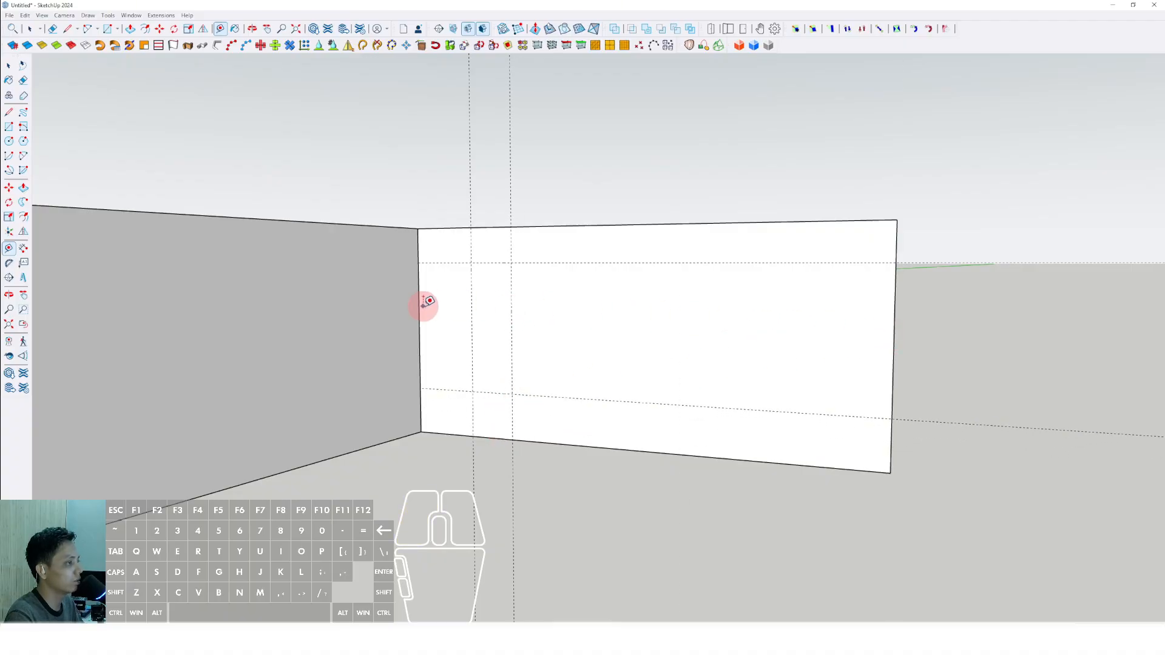
left_click(419, 308)
left_click(536, 308)
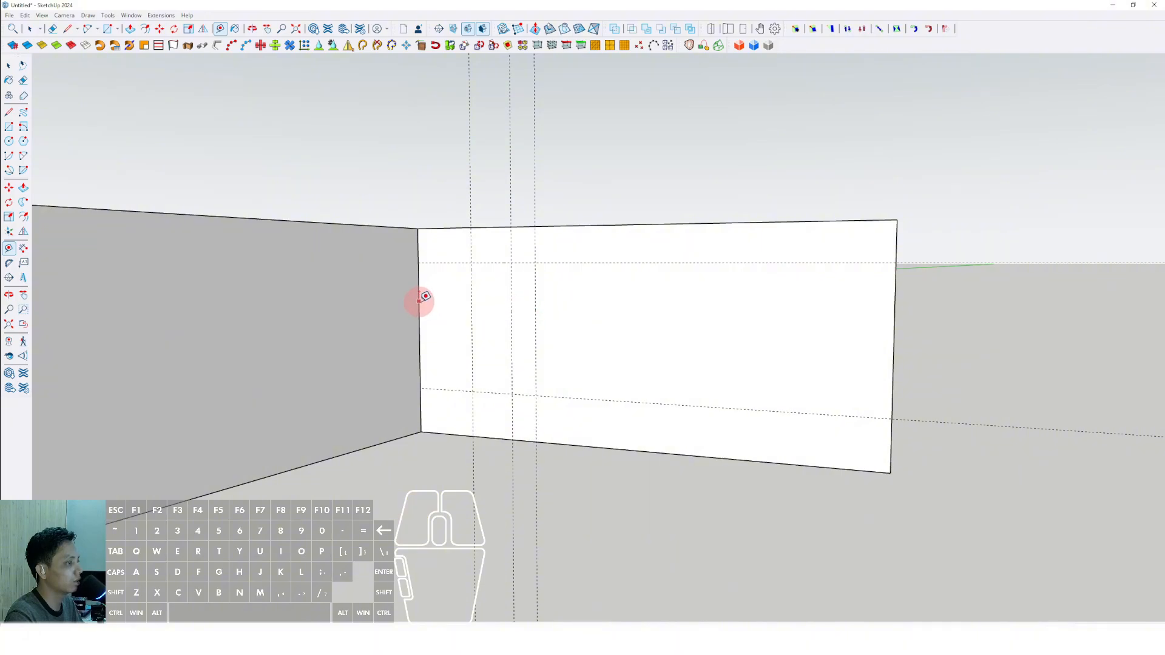
left_click(423, 298)
left_click(556, 301)
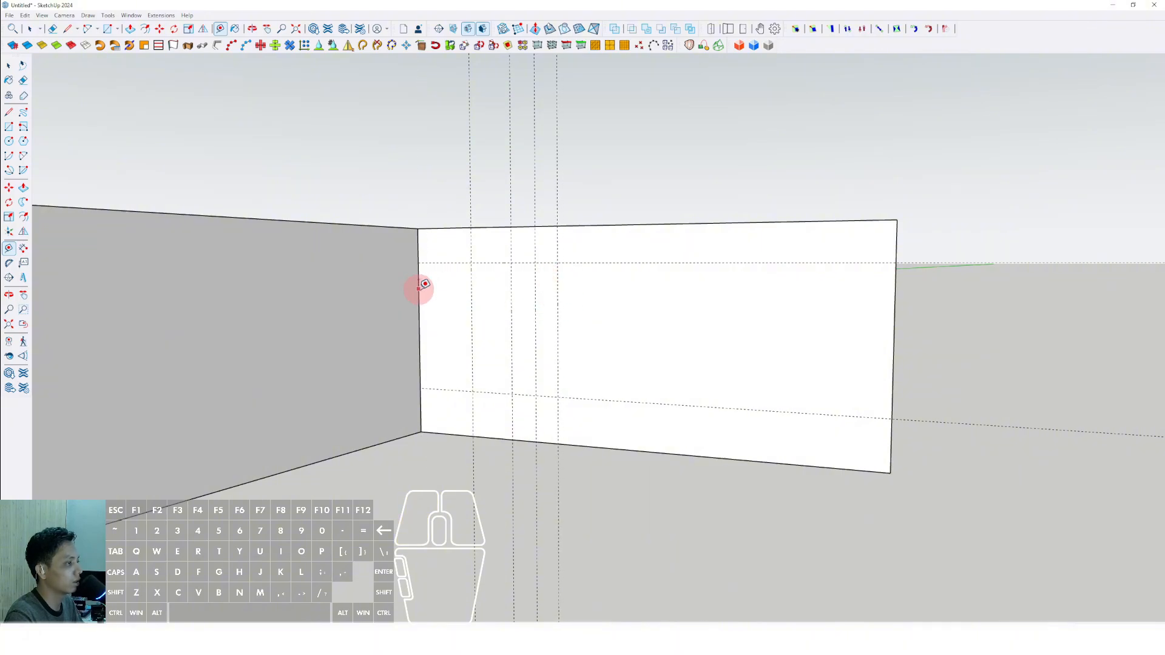
left_click(590, 299)
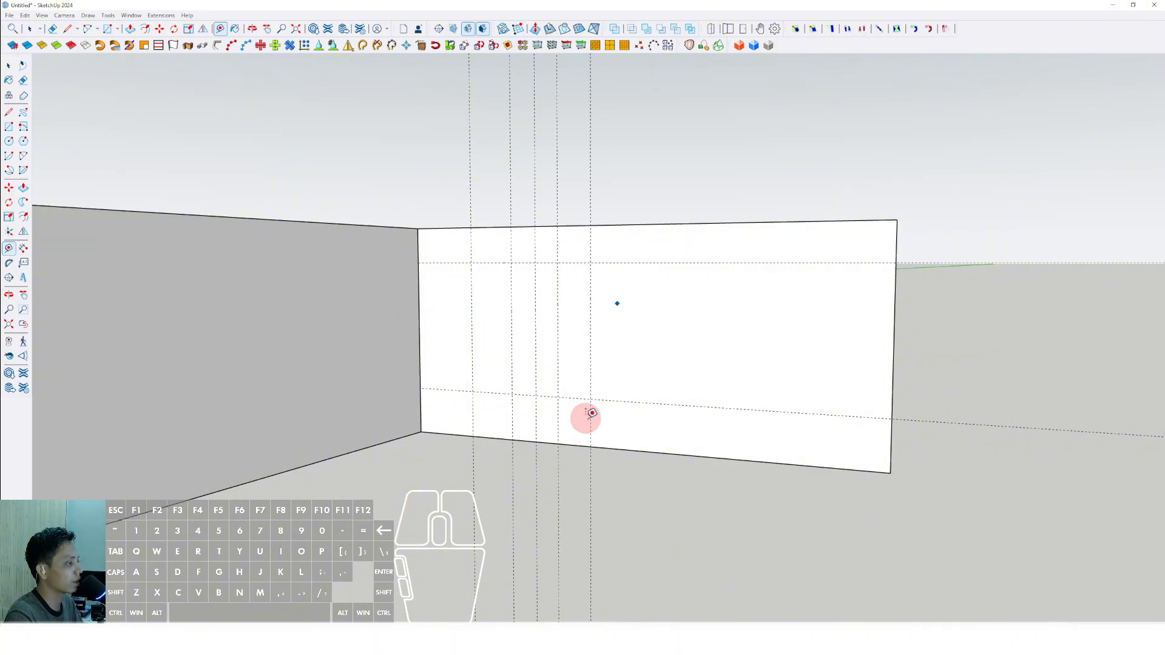
- Add four horizontal guides on the face: one just above the lower edge and three spread between the upper and lower guides
left_click(614, 447)
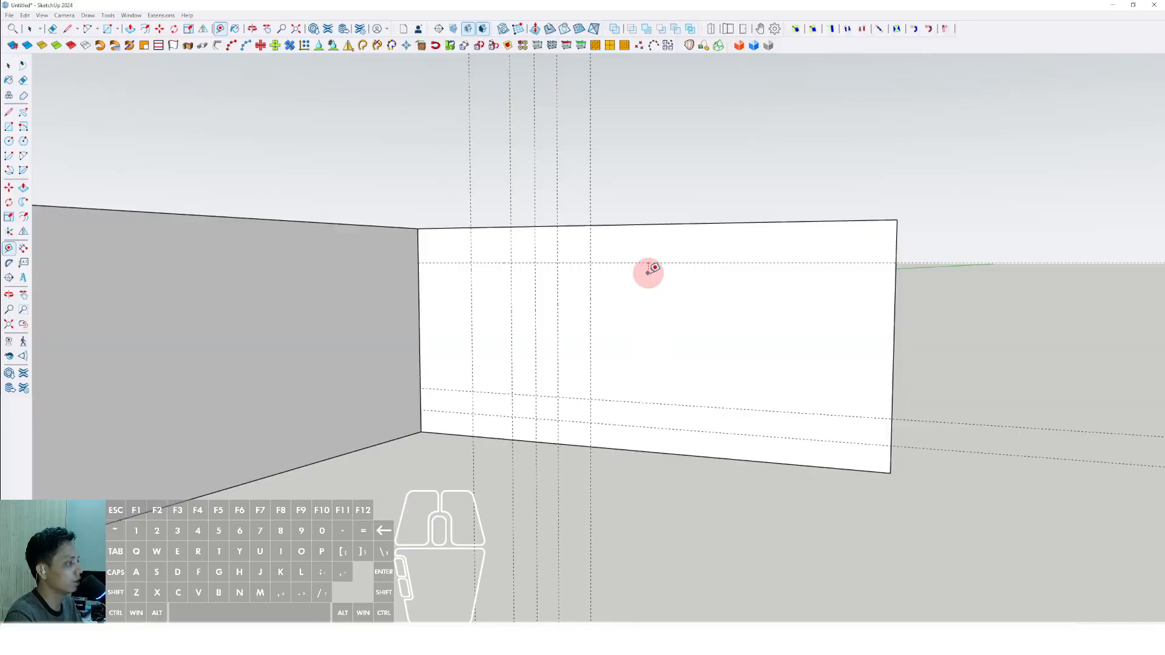
left_click(630, 224)
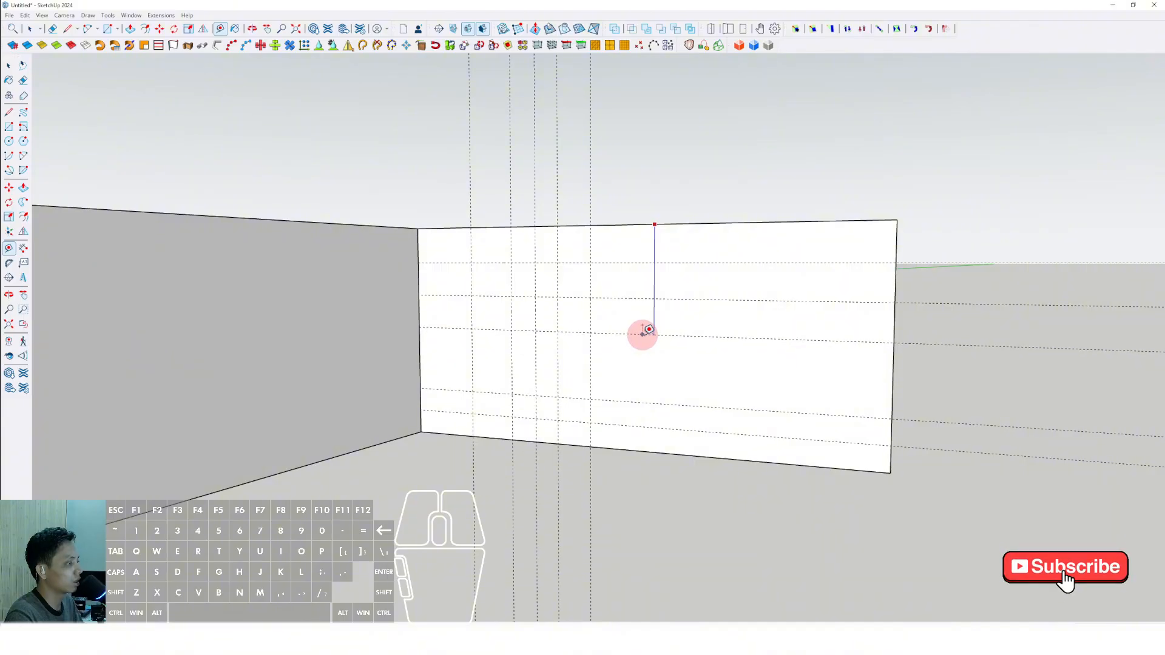
left_click(642, 333)
left_click(681, 225)
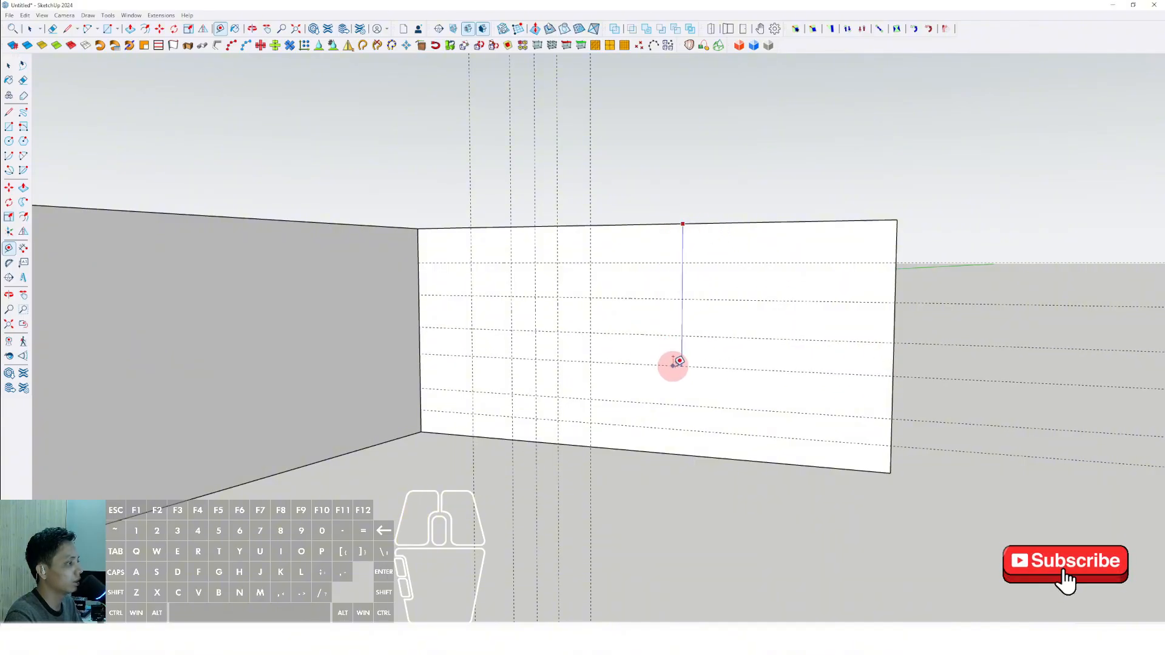
left_click(679, 362)
- Add two more vertical guides on the face, spaced farther out from the slab than the existing ones
left_click(894, 313)
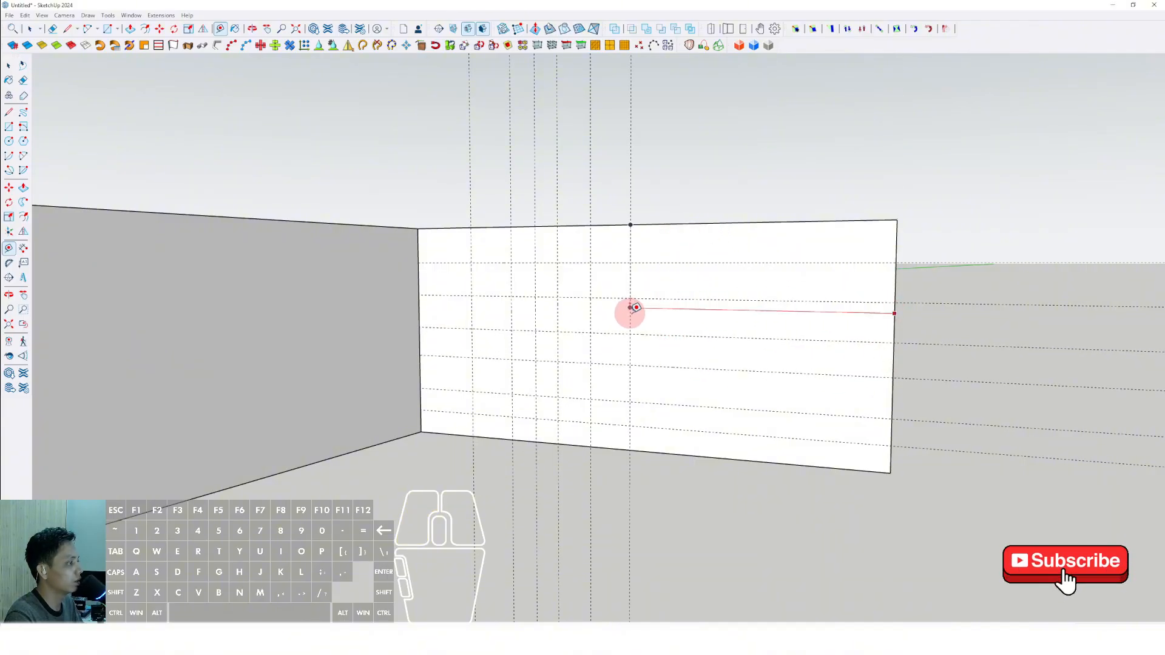
left_click(642, 308)
middle_click_drag(632, 313, 737, 344)
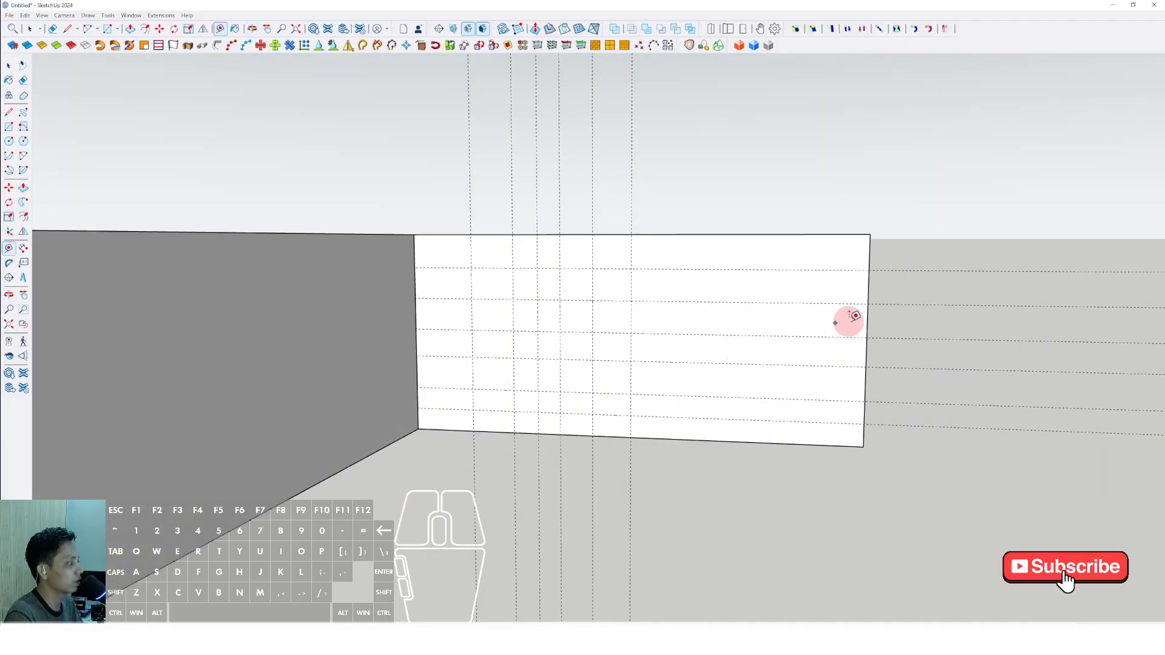
left_click(872, 315)
key("space")
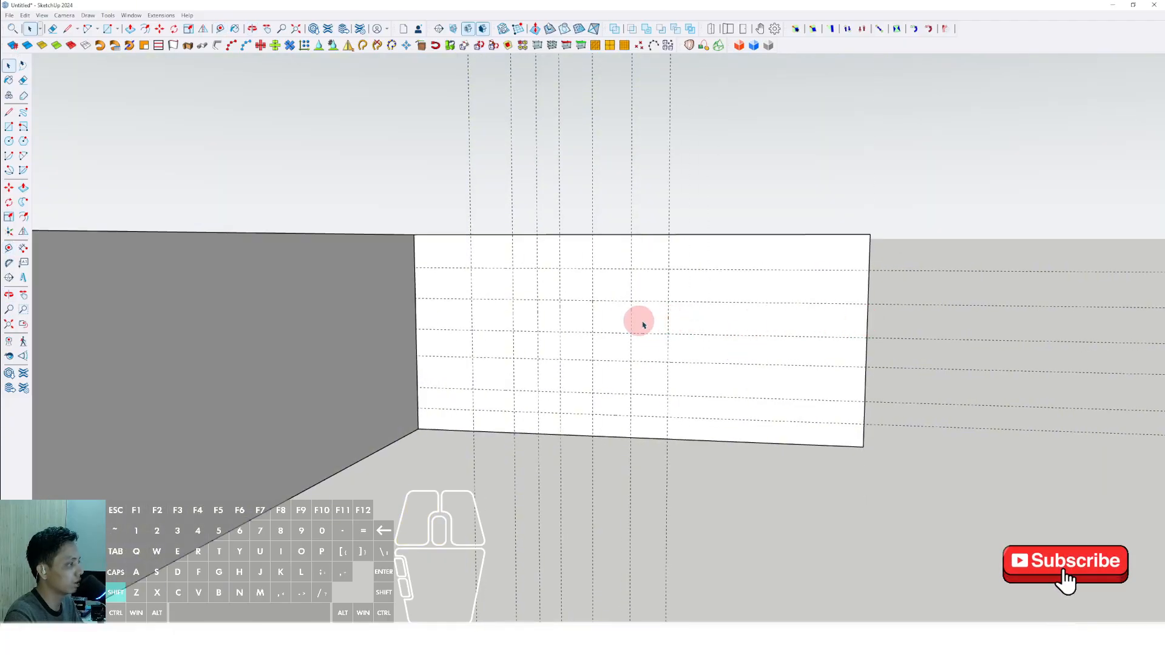
- Draw a two-point arc bulging down and outward, from the second vertical and second-lowest horizontal guides' crossing to the third vertical and third-lowest horizontal guides' crossing
mouse_move(637, 322)
middle_mouse_down()
mouse_move(546, 330)
mouse_move(551, 341)
mouse_move(567, 330)
middle_mouse_up()
mouse_move(704, 197)
middle_mouse_down()
mouse_move(505, 330)
mouse_move(308, 241)
middle_mouse_up()
left_click(9, 112)
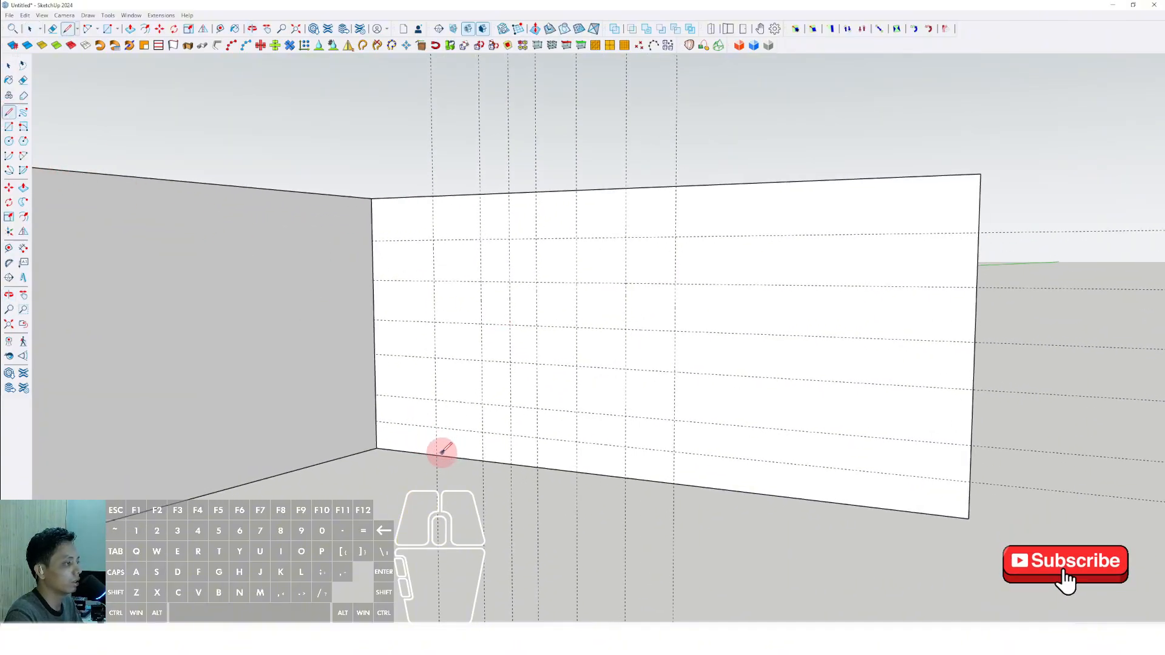
key("space")
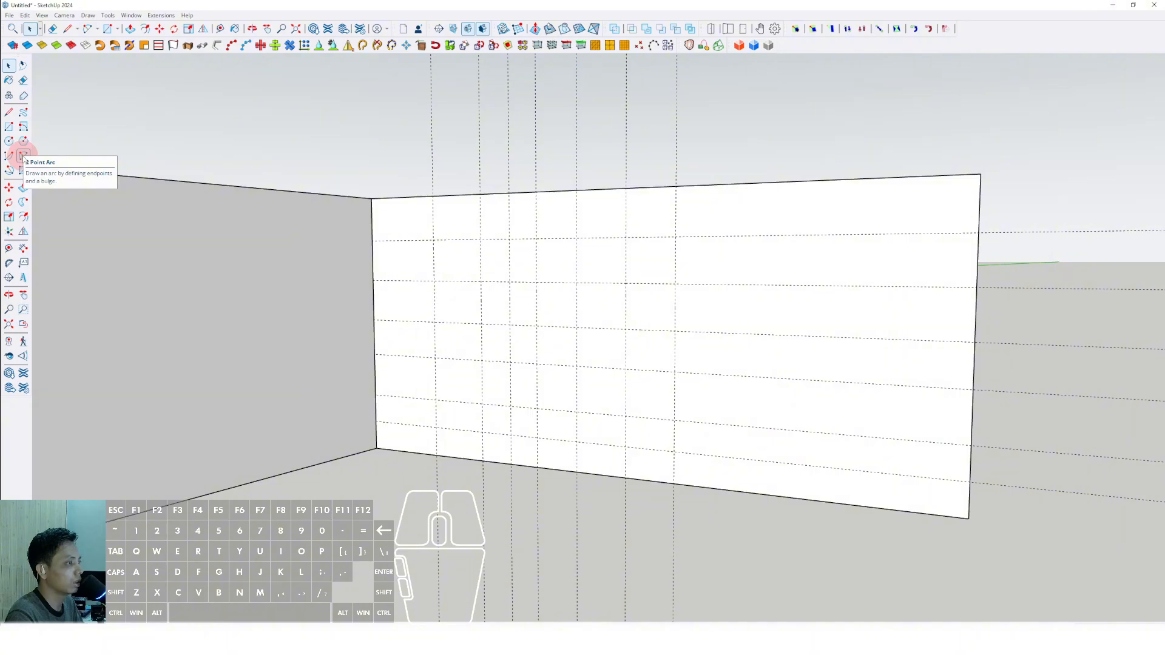
left_click(23, 156)
middle_click_drag(510, 418, 470, 404)
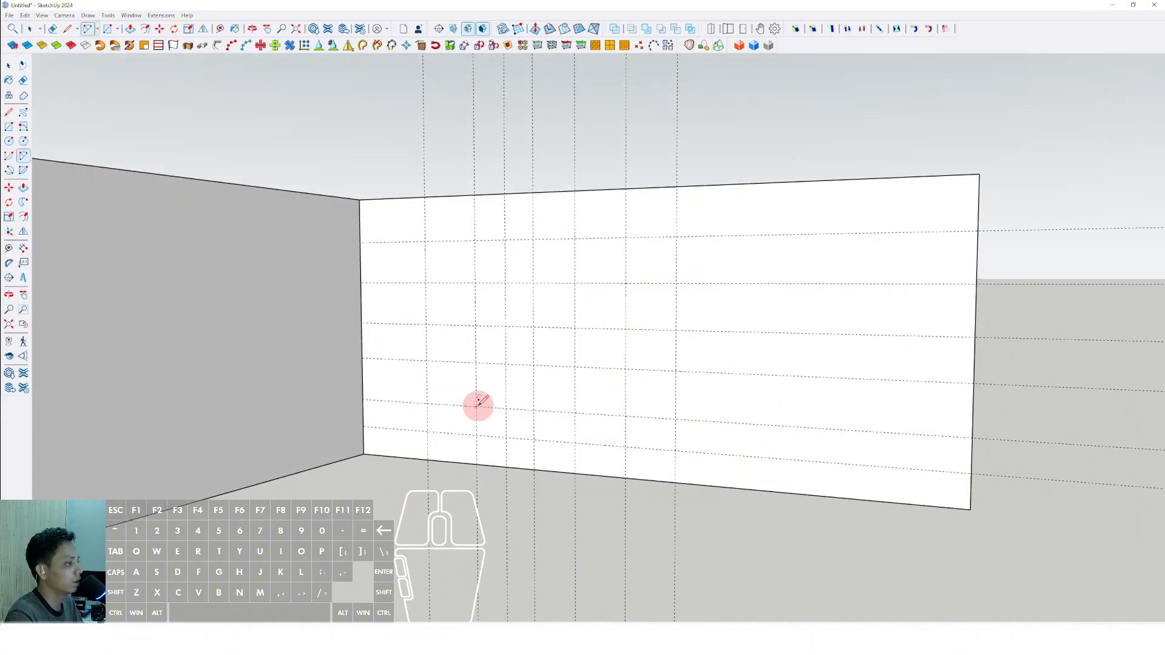
scroll(486, 390, "up", 3)
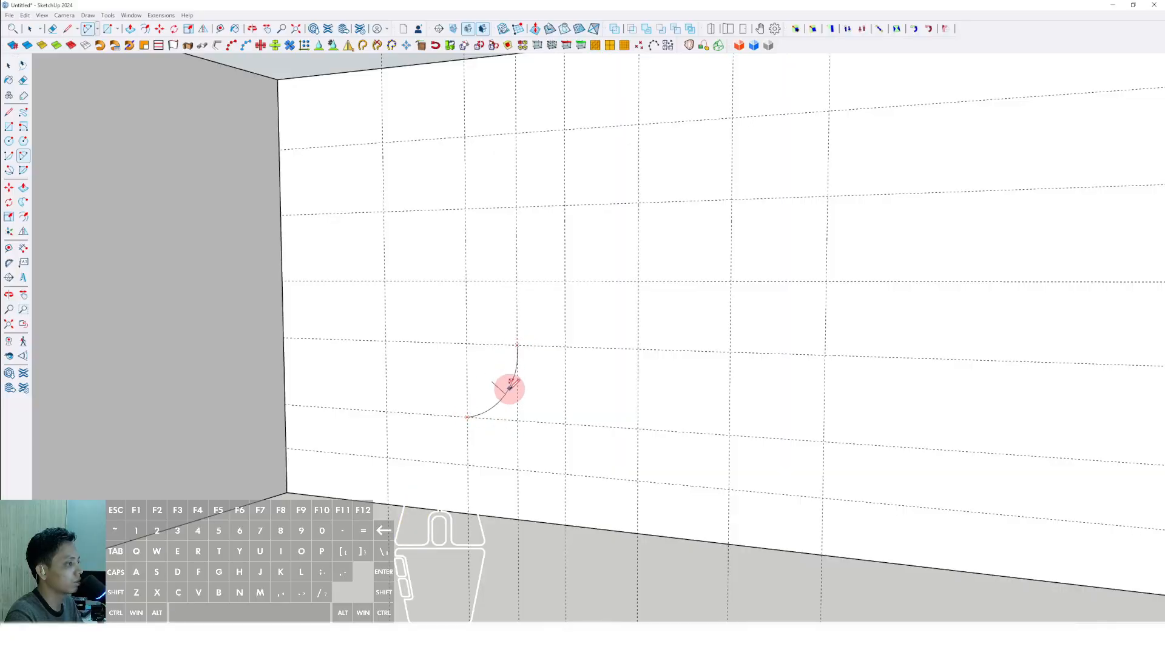
left_click(505, 387)
scroll(516, 347, "down", 1)
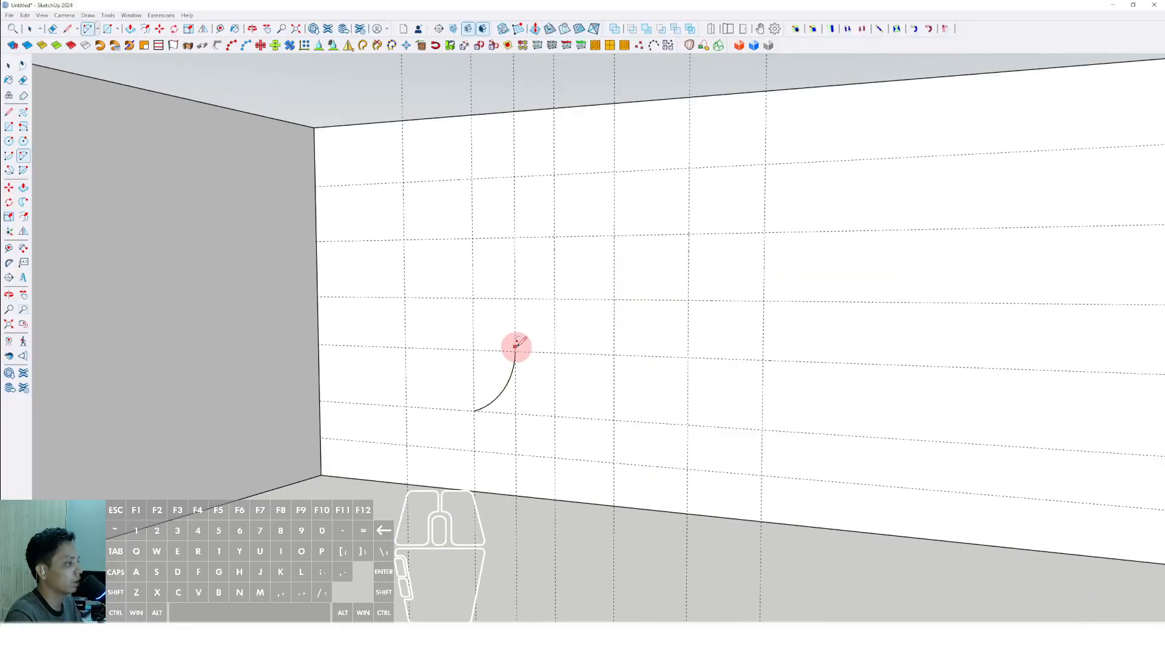
- Continue the curve tangentially to the fourth vertical guide, and draw an arc bulging down and outward between the fifth and sixth vertical guides at the top two horizontals
double_click(556, 298)
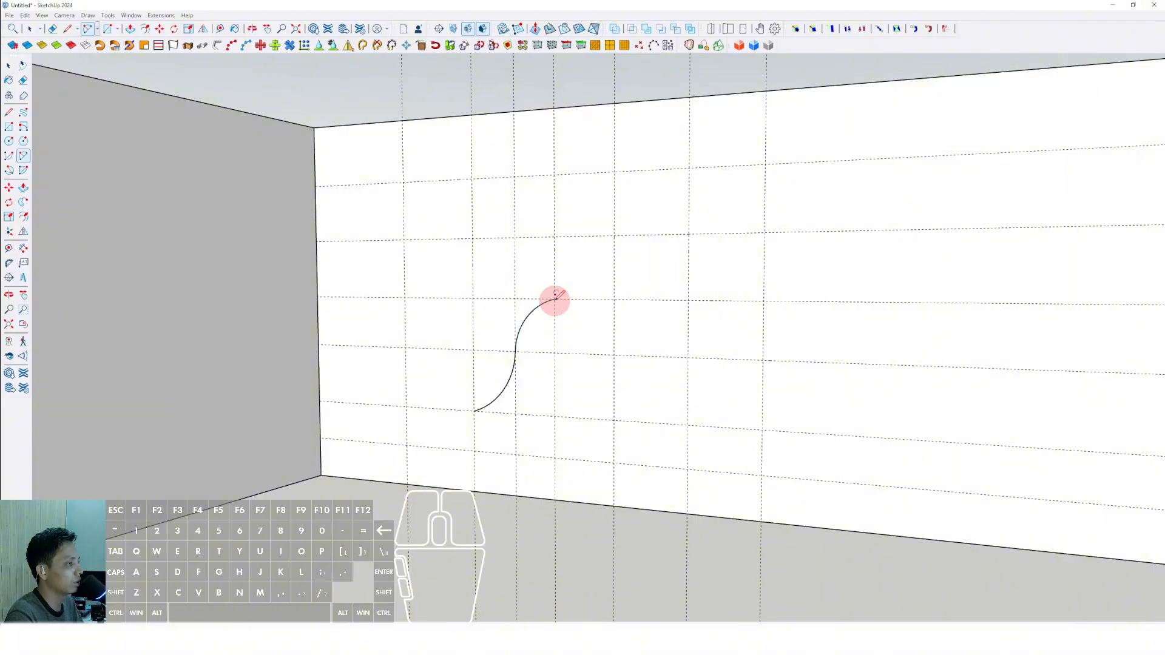
scroll(554, 299, "down", 2)
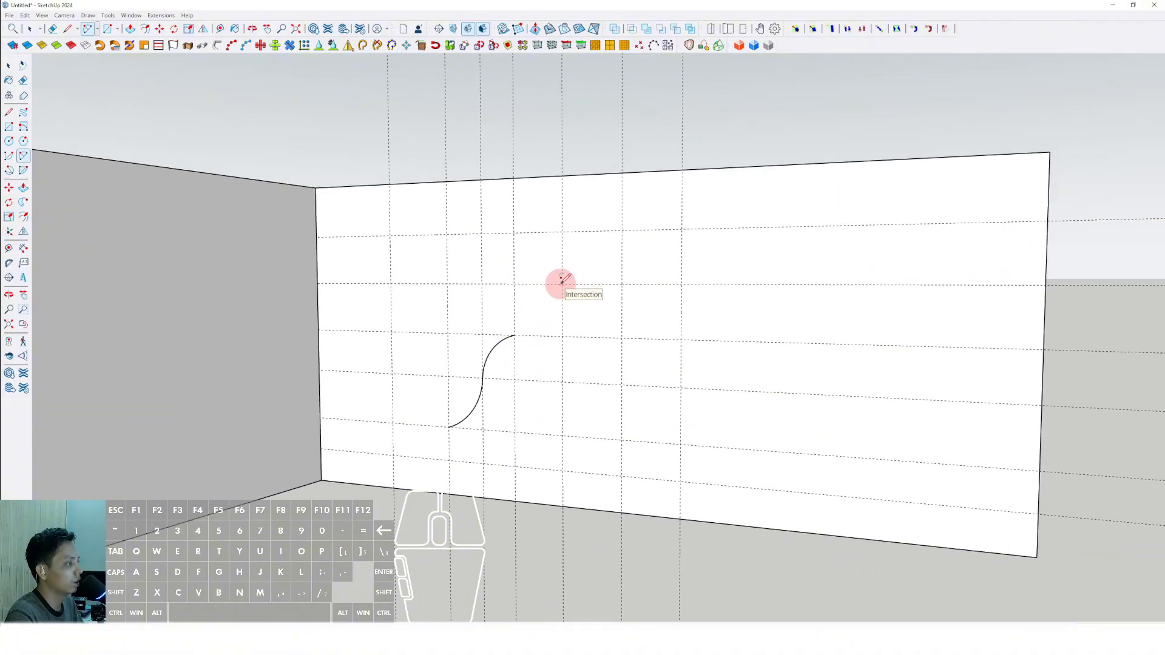
left_click(563, 281)
scroll(595, 275, "up", 1)
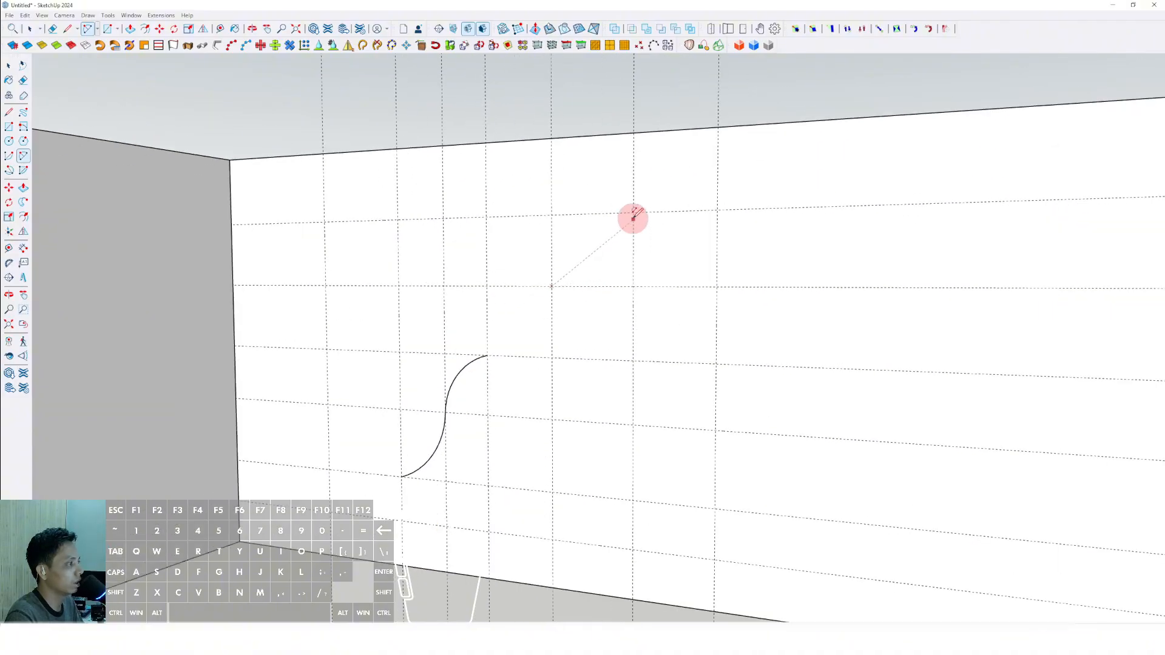
left_click(634, 212)
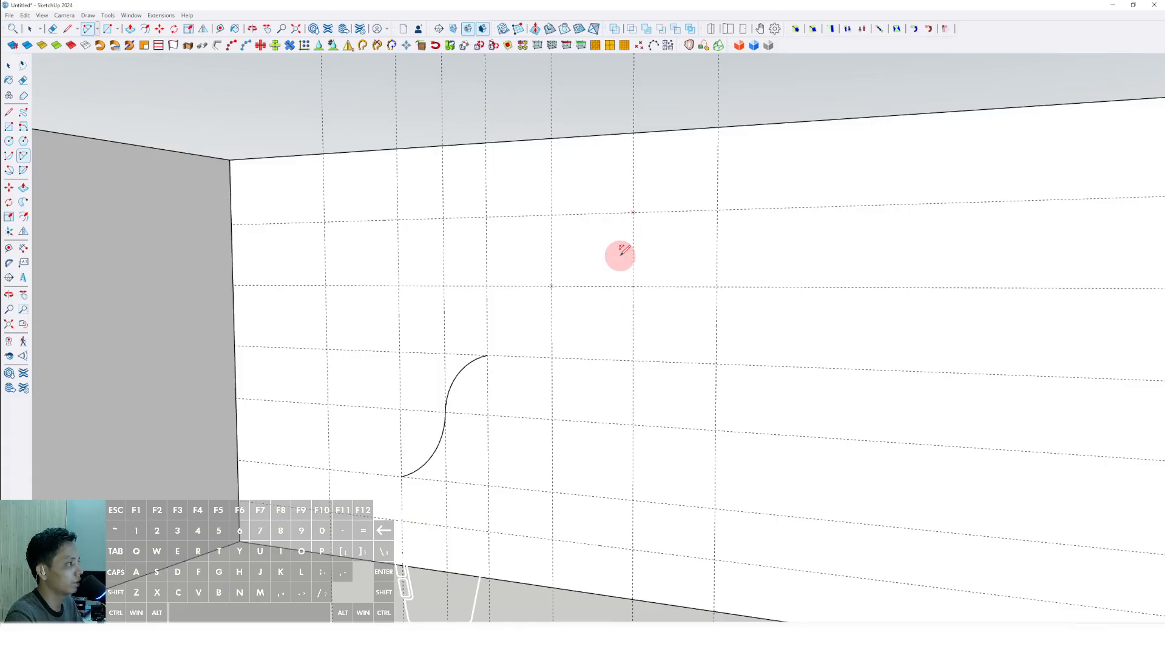
left_click(623, 254)
scroll(567, 322, "down", 3)
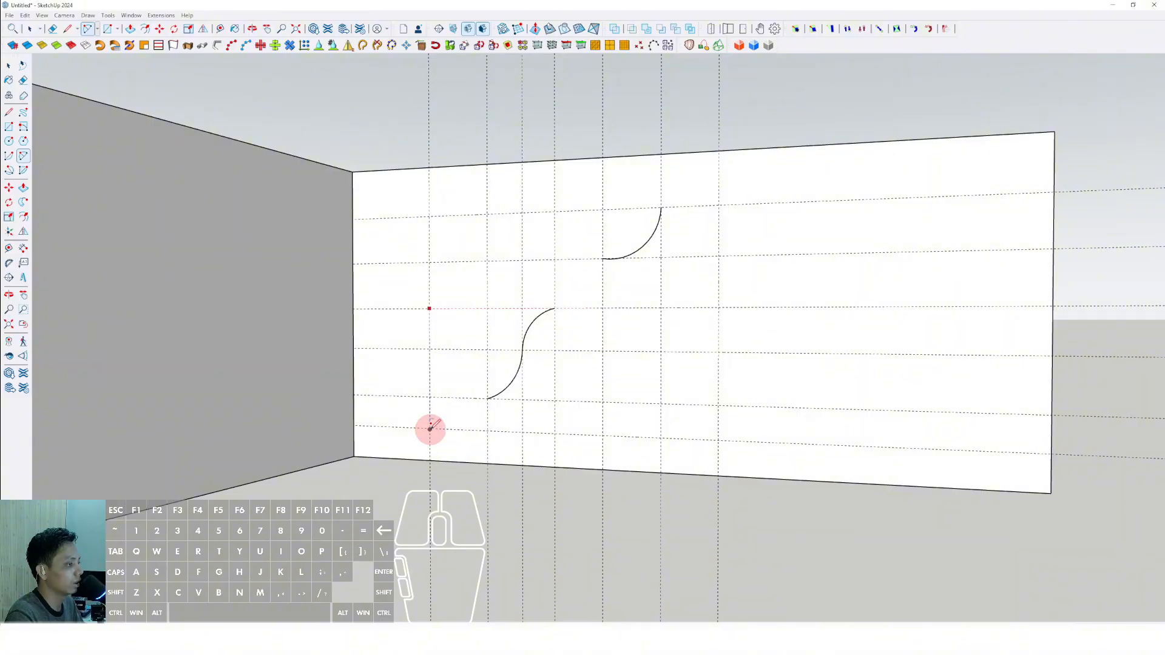
- Draw a two-point arc bulging upward from the first vertical and lowest horizontal guides' crossing to the lower end of the S-curve
scroll(416, 448, "up", 5)
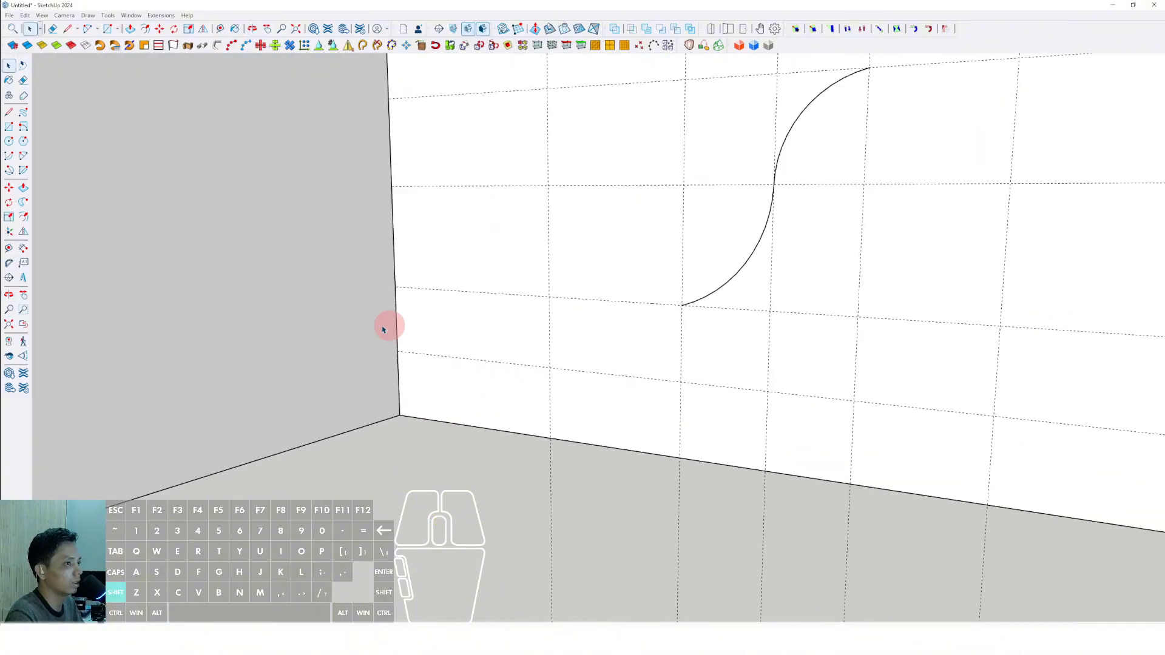
key("space")
left_click(23, 157)
scroll(550, 303, "up", 1)
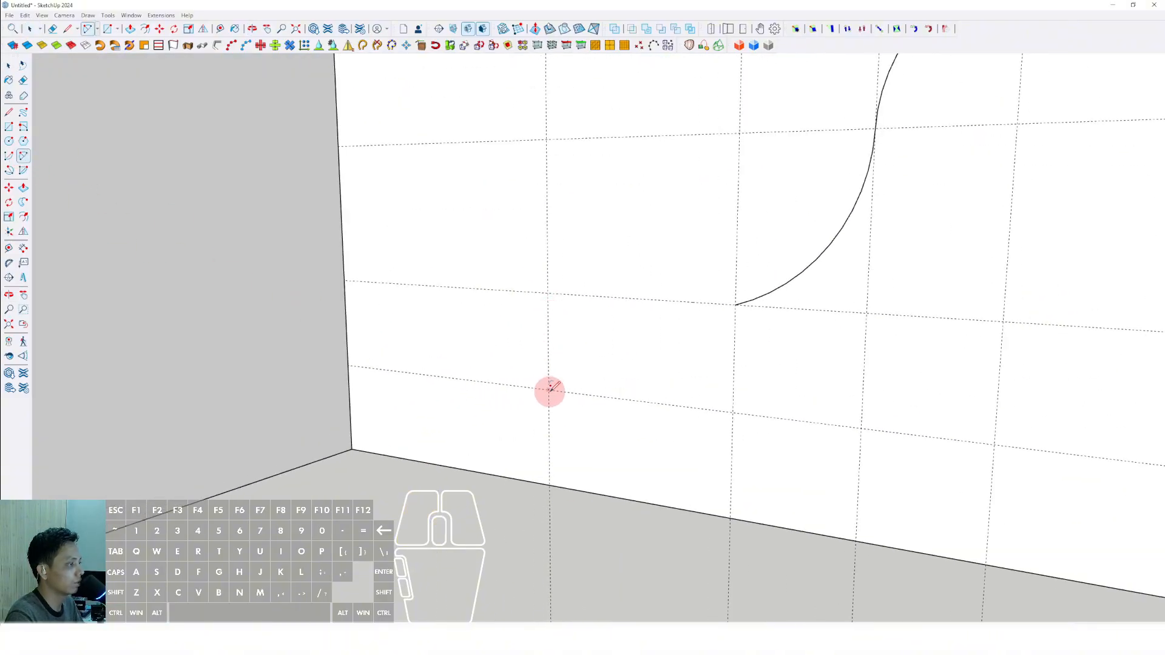
left_click(548, 390)
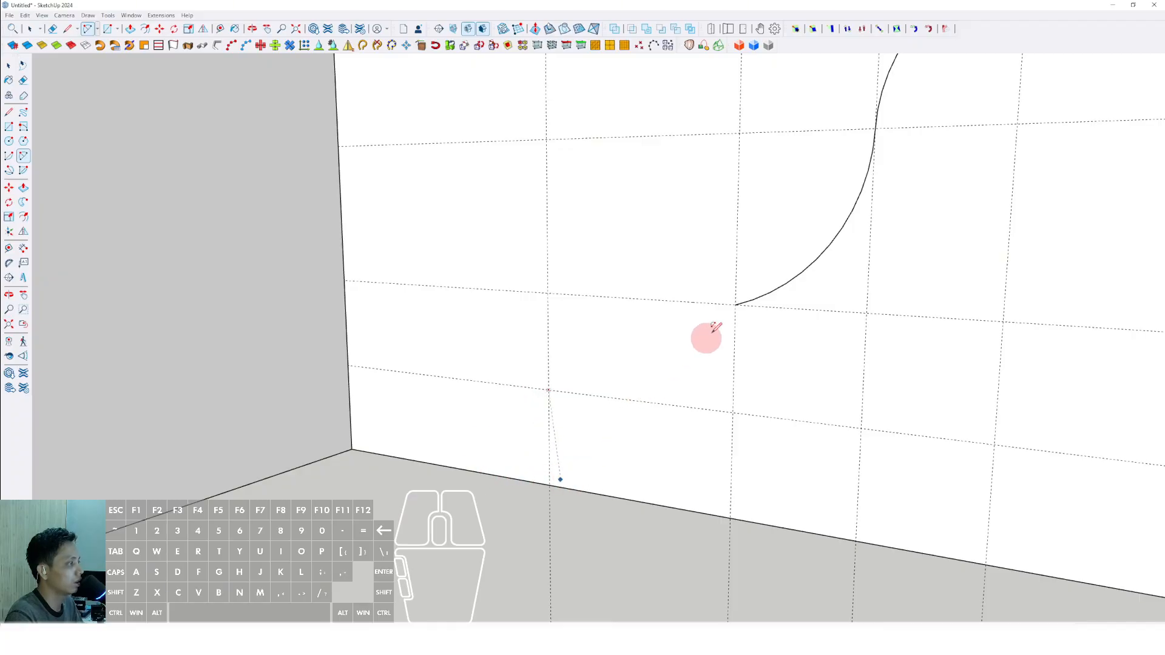
left_click(735, 304)
left_click(606, 337)
scroll(604, 336, "up", 1)
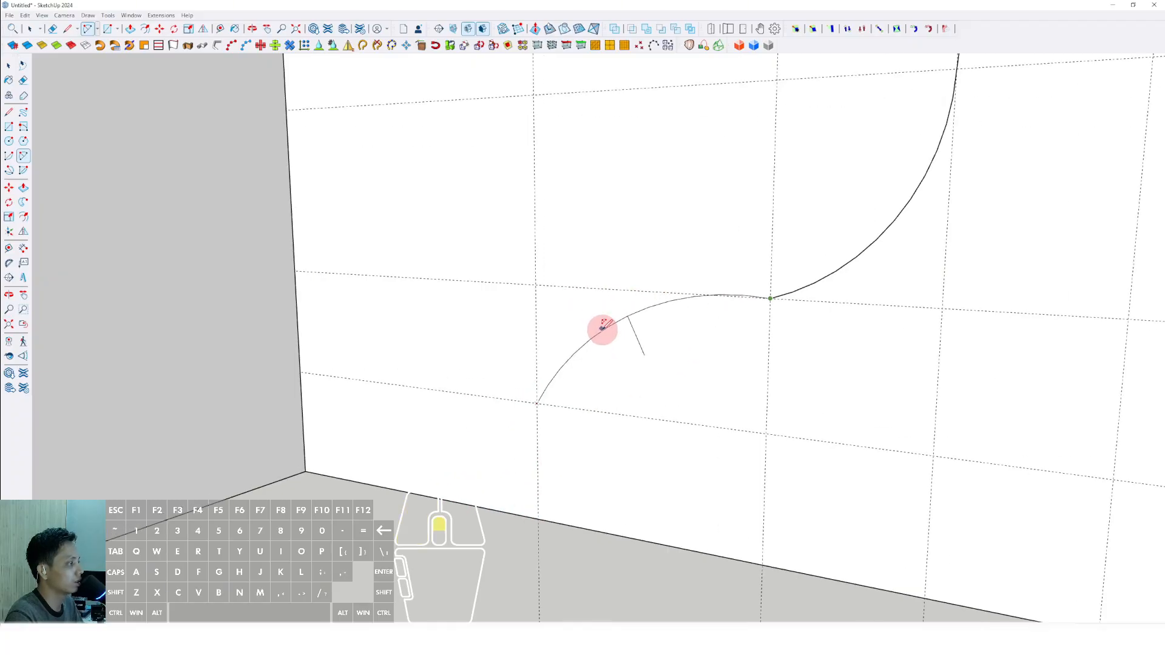
key("space")
- Draw a line straight up from the S-curve's upper end to the second-highest guide, continuing horizontally to the upper arc's start
scroll(608, 335, "down", 6)
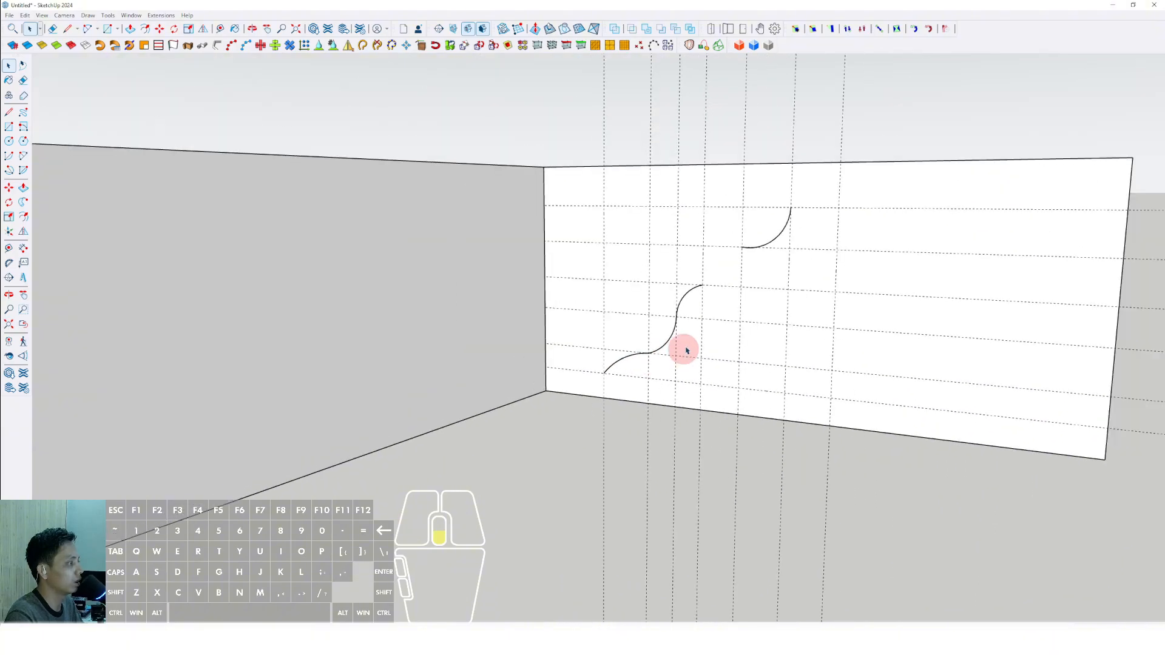
key("l")
scroll(698, 290, "up", 2)
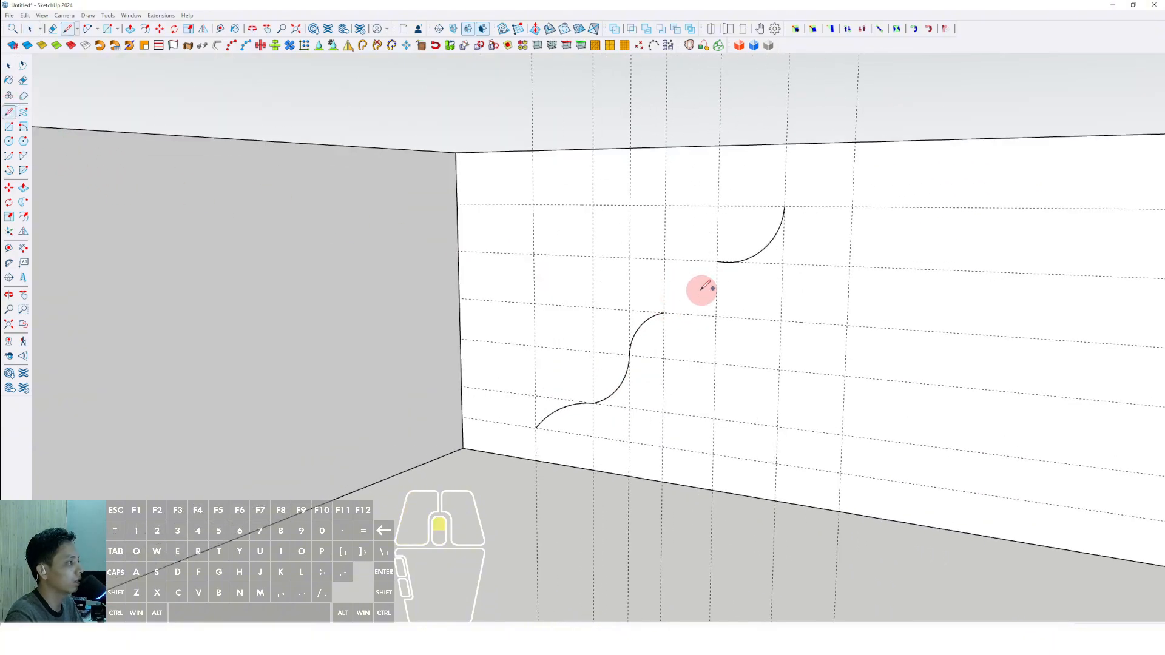
scroll(663, 263, "up", 1)
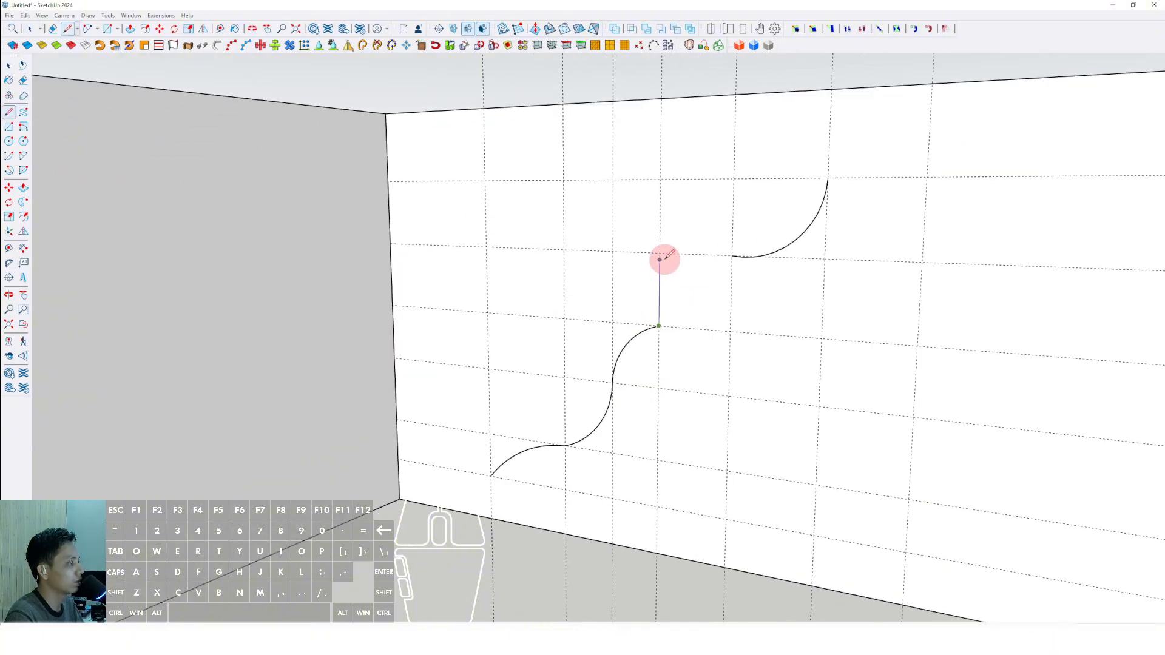
left_click(661, 254)
scroll(697, 267, "up", 1)
left_click(737, 255)
scroll(708, 270, "down", 2)
middle_click_drag(709, 270, 644, 314, "shift")
- Draw a line from the upper arc's top end to the outermost vertical guide, continuing straight up to the face's upper edge
key("d")
left_click(755, 238)
scroll(750, 235, "up", 1)
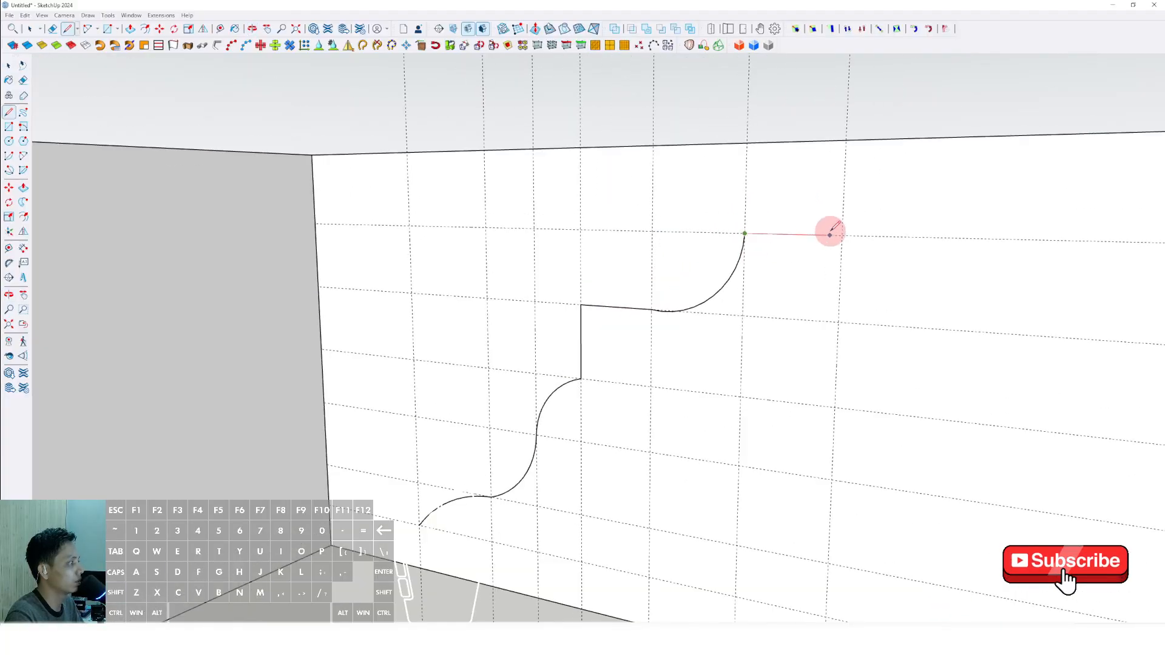
left_click(842, 235)
scroll(830, 202, "down", 2)
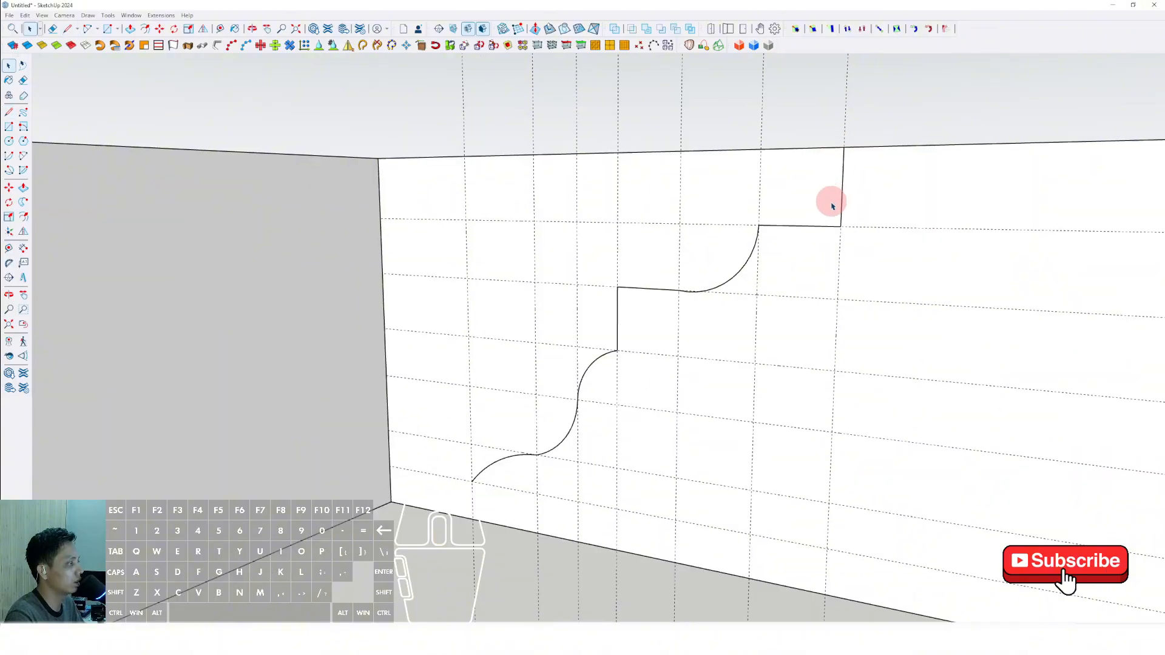
- Draw a vertical line from the lowest arc's lower end down to the face's bottom edge
scroll(567, 390, "up", 4)
left_click(503, 389)
scroll(502, 419, "up", 1)
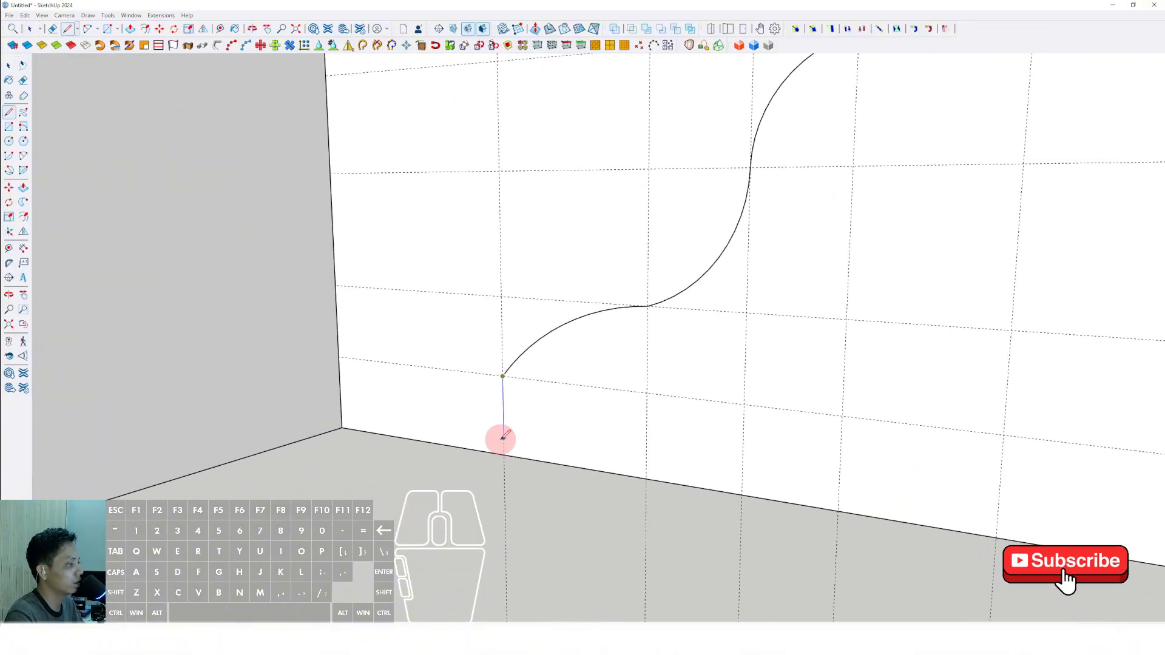
left_click(504, 452)
key("space")
- Delete the waste part of the face outside the profile together with the horizontal guides
middle_click_drag(516, 416, 894, 483)
left_click_drag(948, 484, 807, 176)
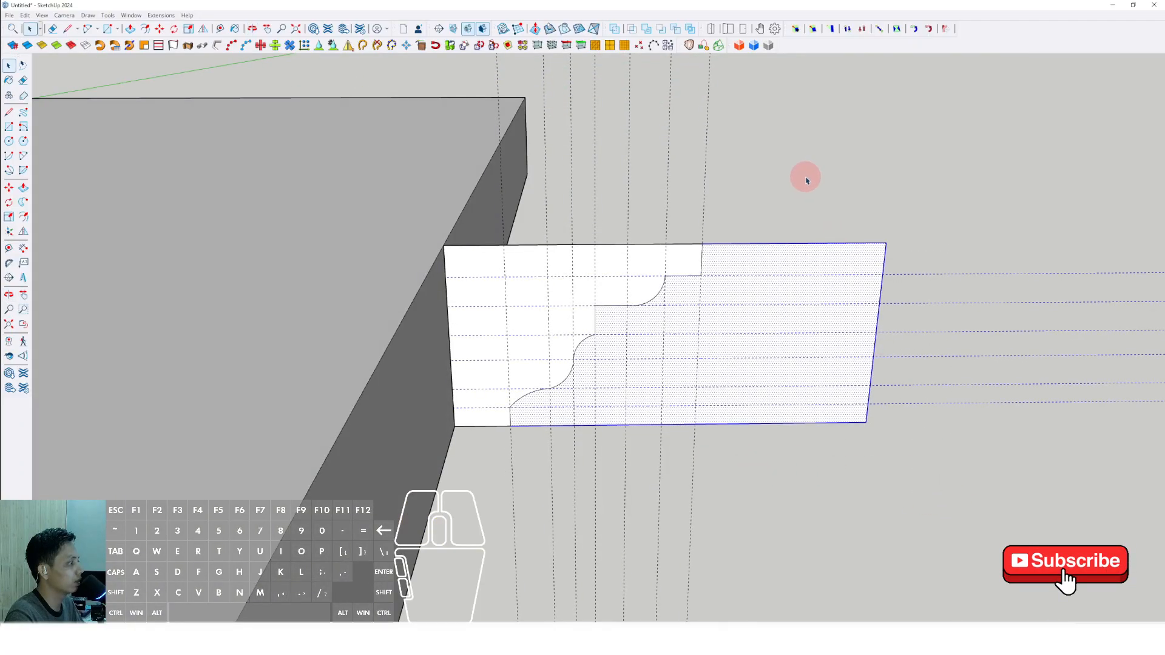
key("shift+e")
- Delete the remaining vertical guides around the profile
middle_click_drag(559, 291, 674, 330)
left_click(552, 234)
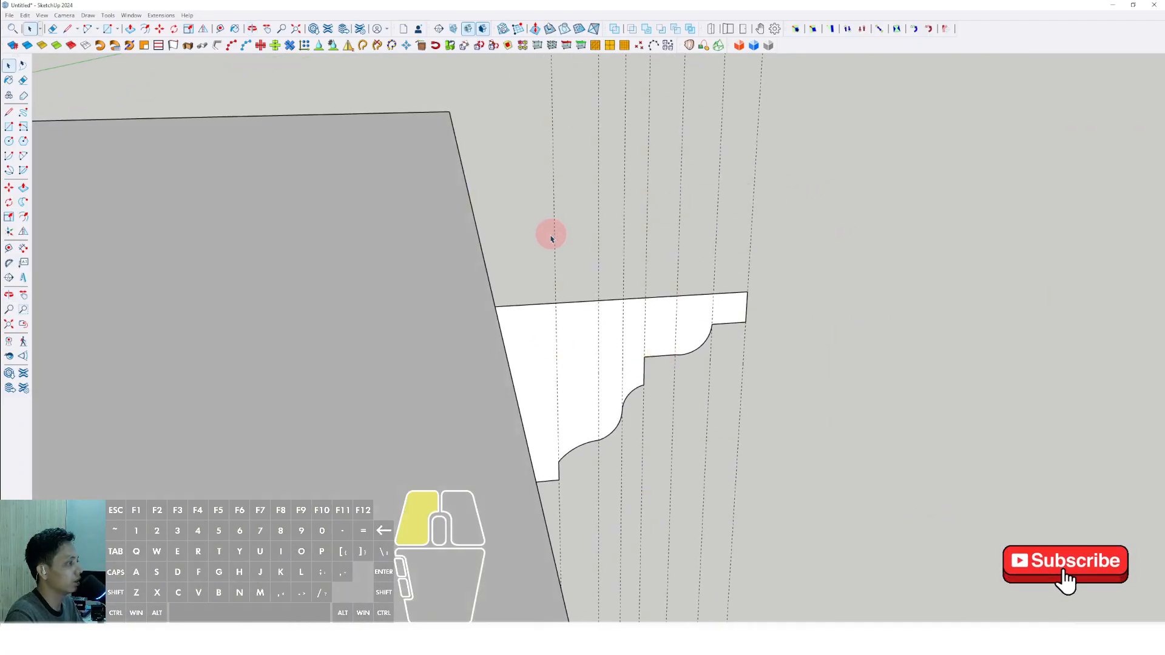
middle_click_drag(545, 259, 372, 171)
left_click(614, 322)
scroll(616, 327, "down", 5)
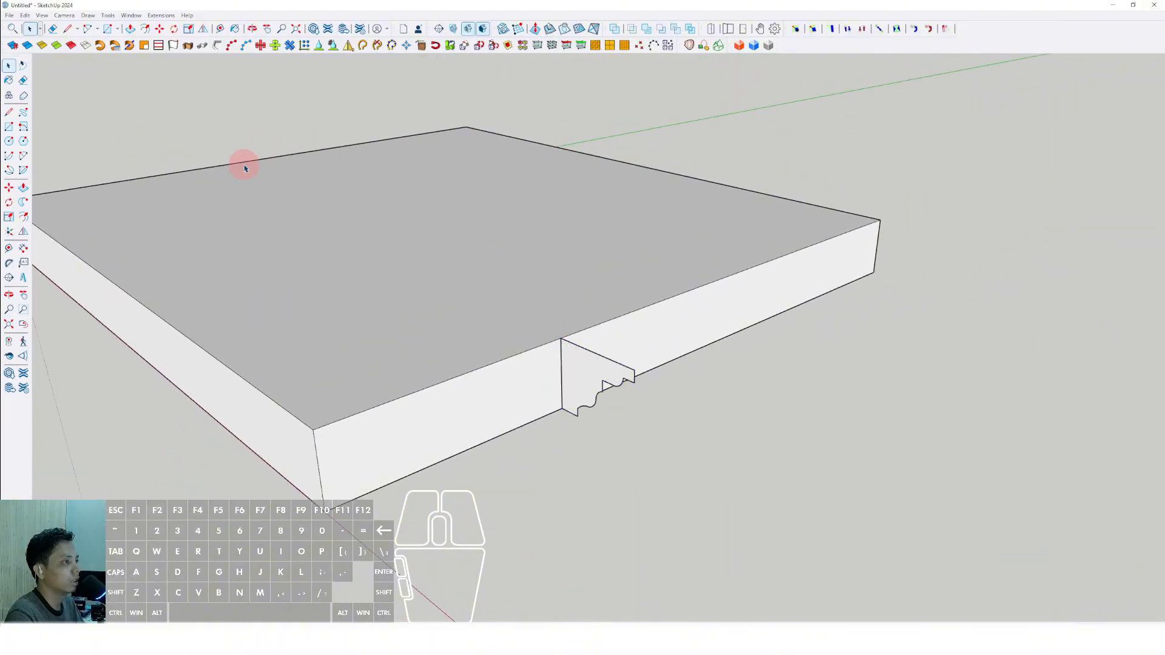
- Draw a rectangle over the slab's top from corner to opposite corner and erase its face, keeping the edges
middle_click_drag(244, 164, 415, 287)
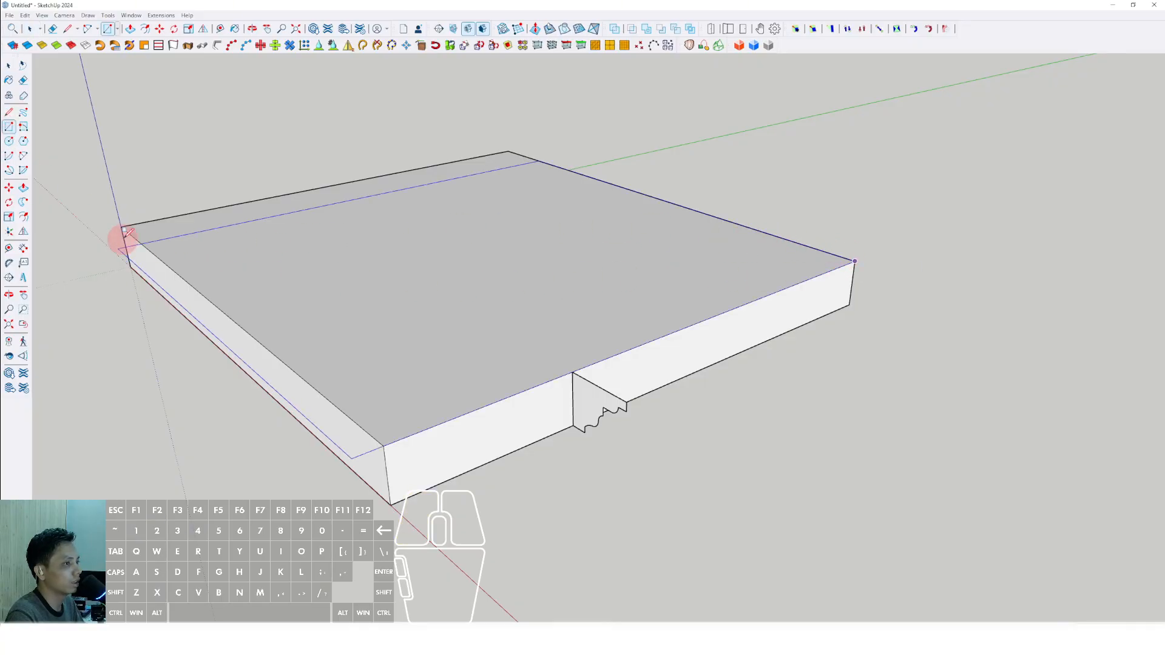
key("space")
scroll(424, 243, "up", 2)
left_click(474, 245)
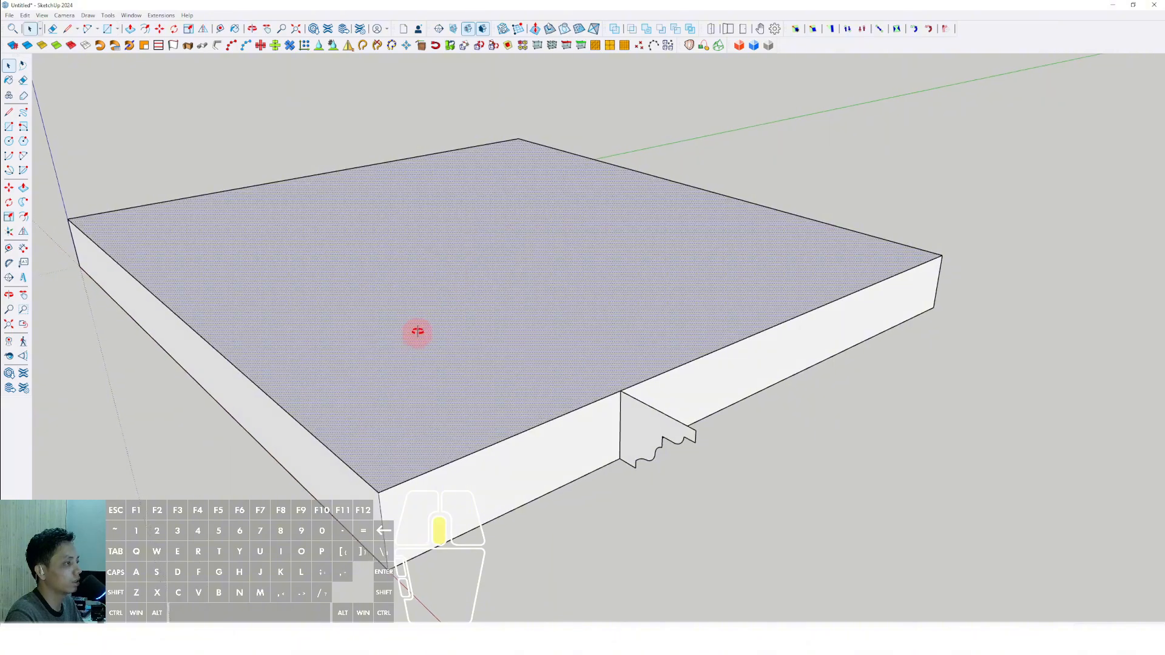
middle_click_drag(417, 331, 566, 295)
right_click(566, 294)
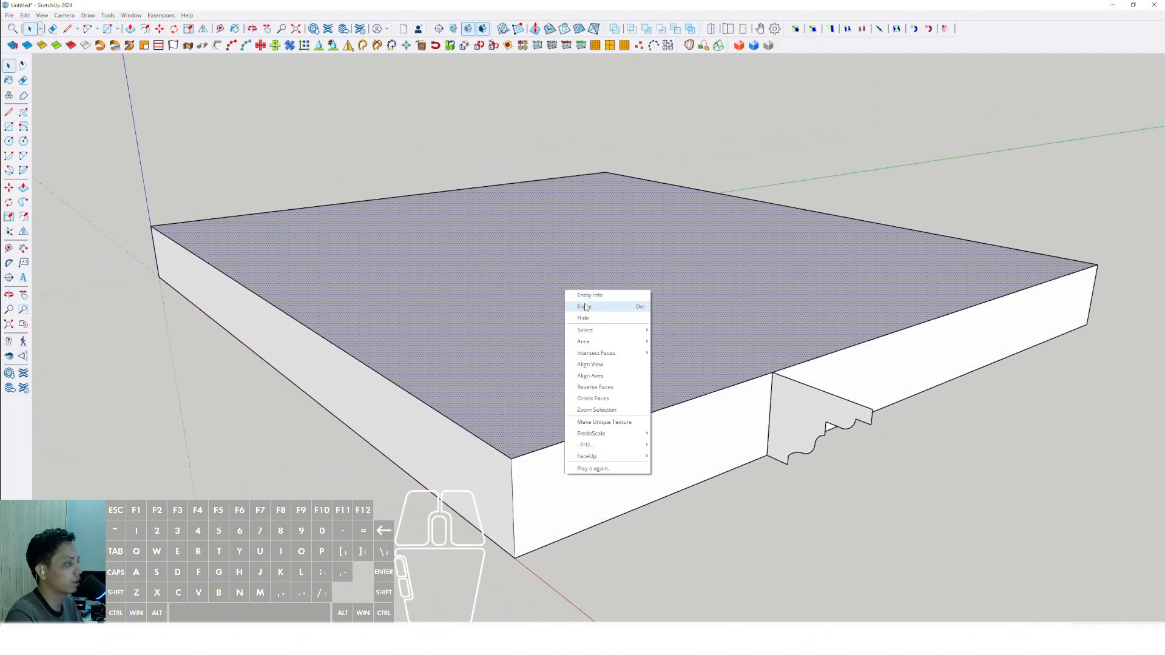
left_click(585, 305)
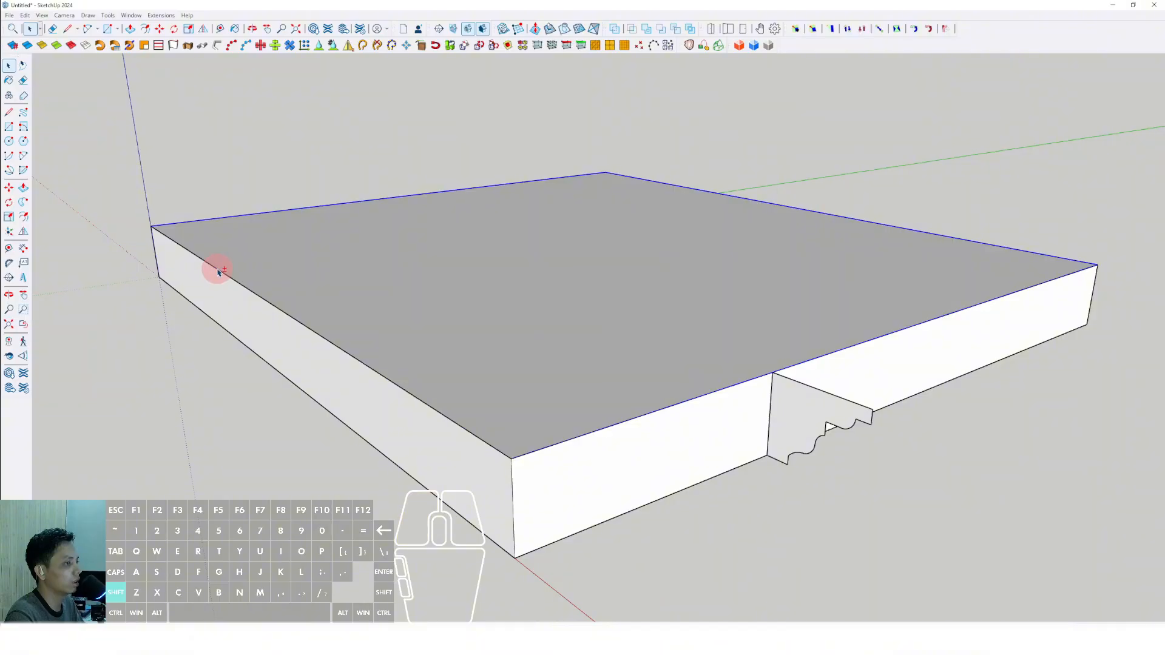
- Sweep the profile around the slab with Follow Me, using the four edges of its top outline as the path
middle_click_drag(218, 272, 23, 248)
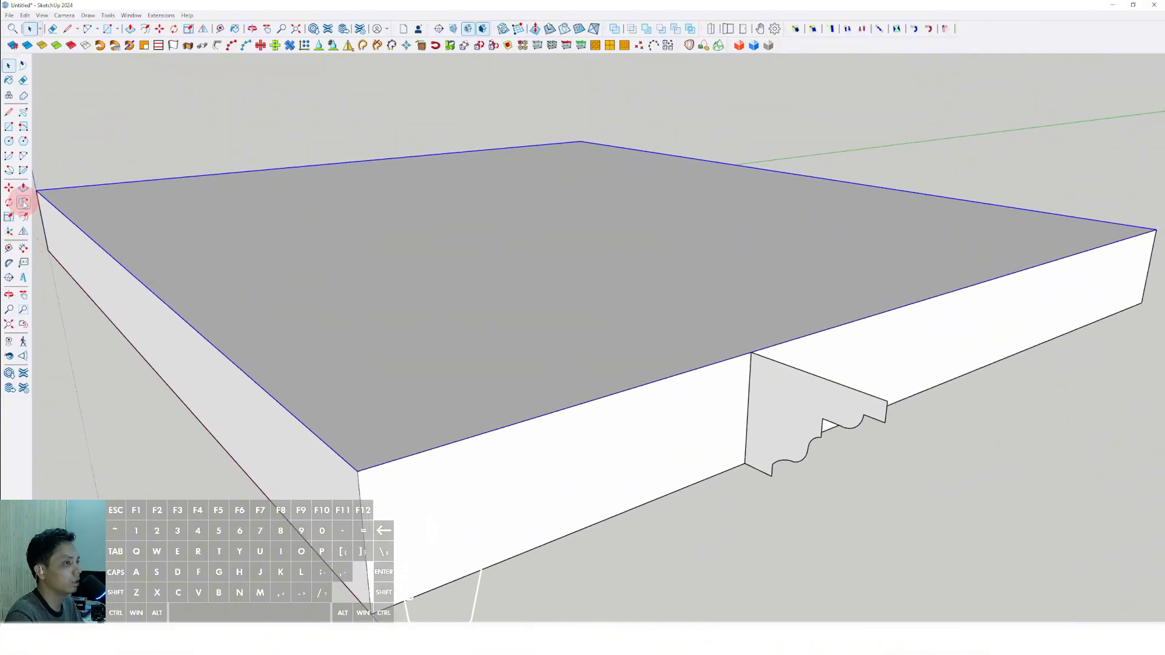
left_click(793, 403)
scroll(572, 359, "down", 3)
key("space")
middle_click_drag(468, 393, 606, 317)
scroll(497, 301, "down", 1)
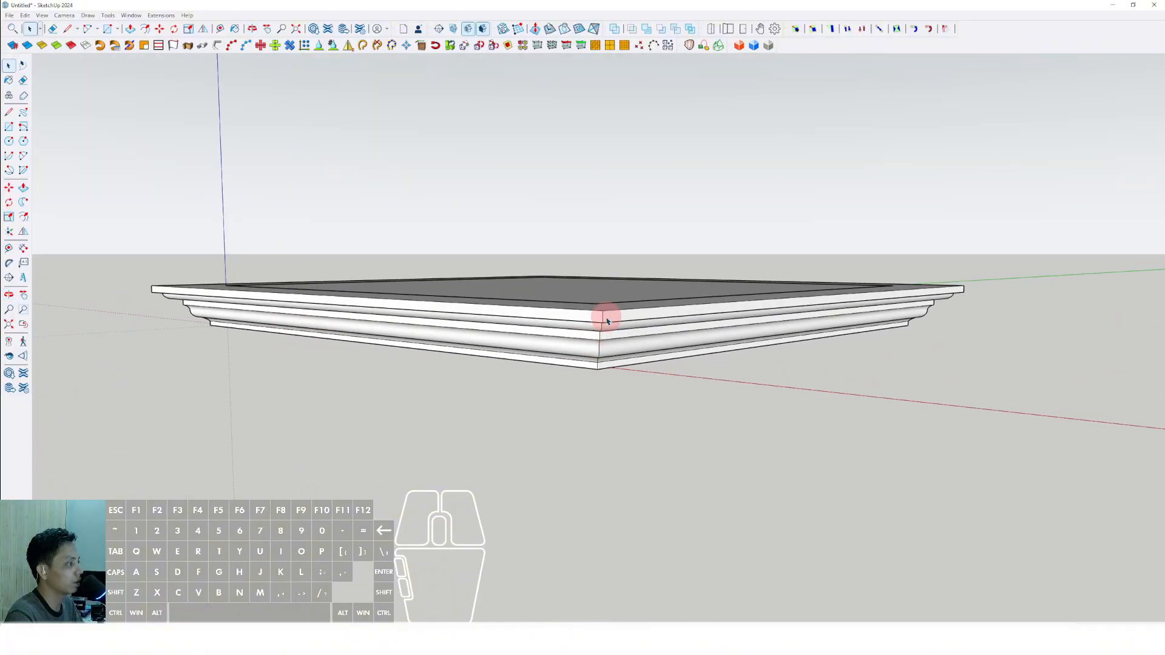
- Select all the geometry of the swept moulding and make it a group
triple_click(606, 317)
right_click(606, 318)
left_click(633, 403)
mouse_move(633, 404)
middle_mouse_down()
mouse_move(533, 326)
mouse_move(512, 332)
middle_mouse_up()
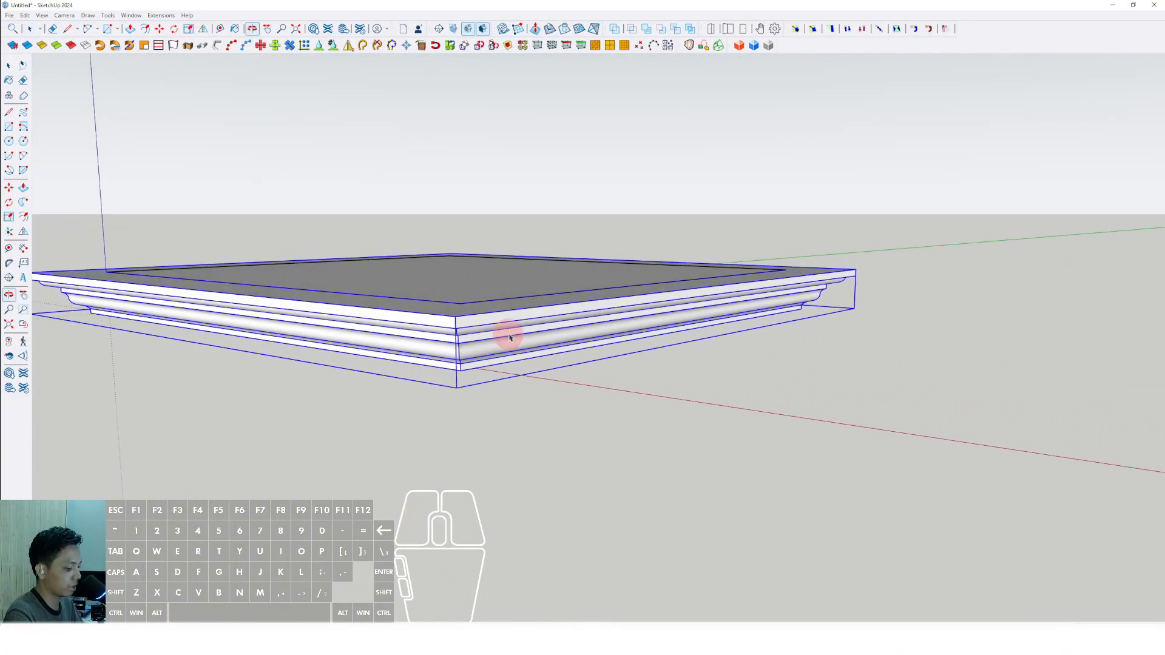
- Paint the moulding group with the Polished Concrete Old material from the Asphalt and Concrete collection
key("b")
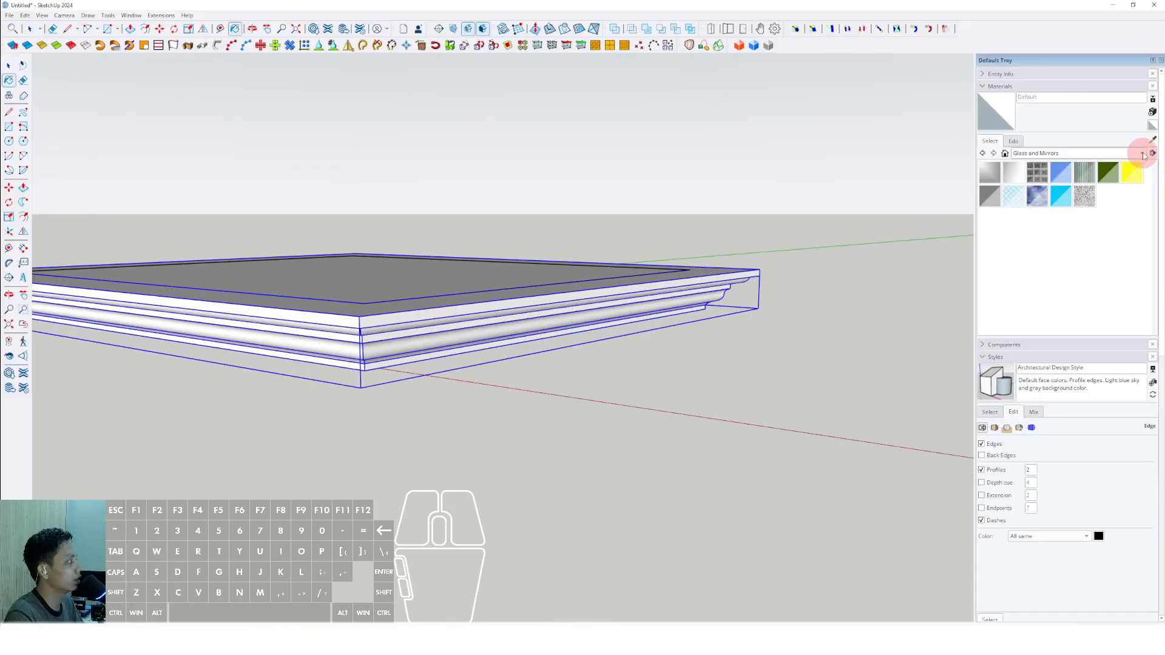
left_click(1143, 154)
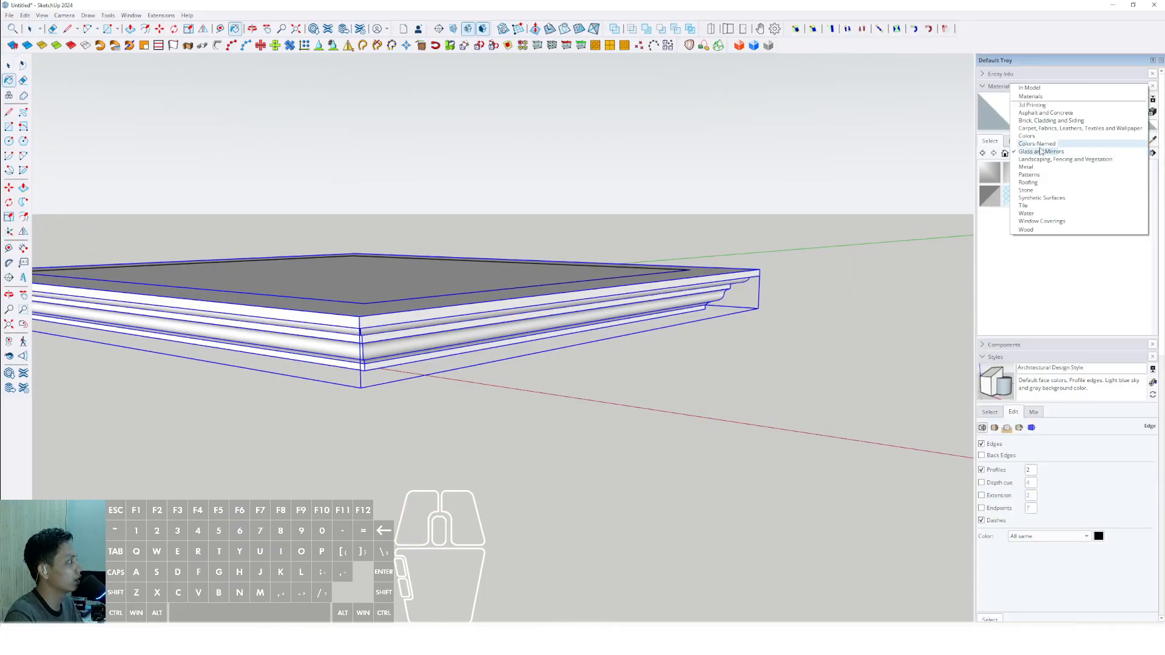
left_click(1039, 113)
left_click(1013, 199)
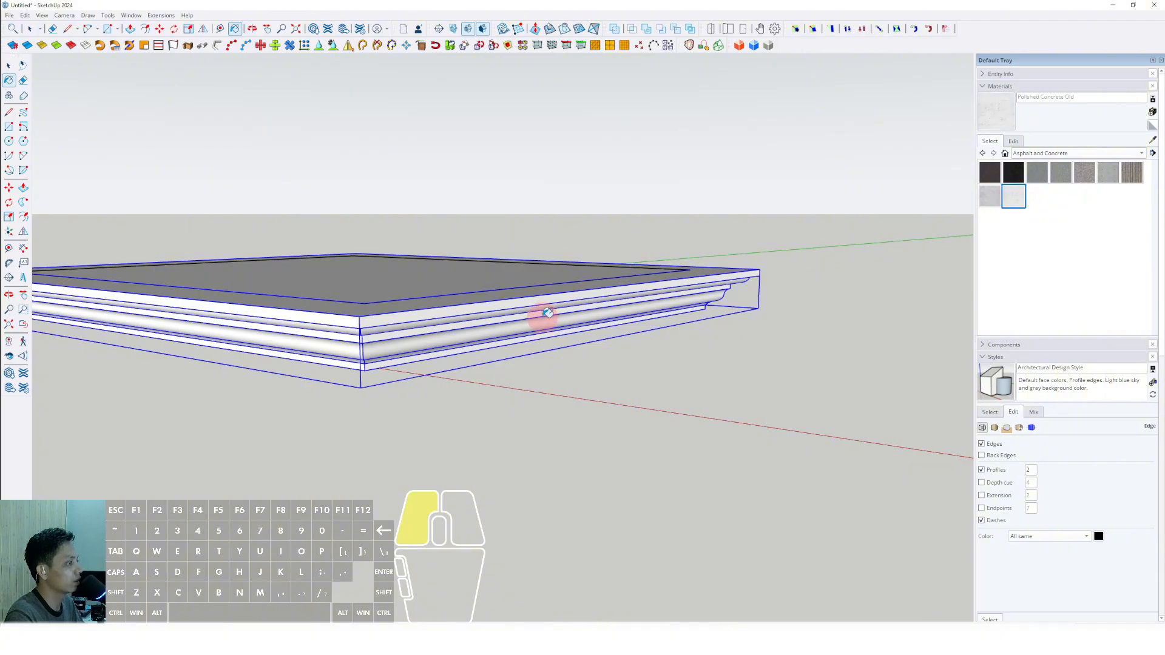
left_click(540, 316)
mouse_move(455, 333)
middle_mouse_down()
mouse_move(554, 239)
mouse_move(528, 251)
mouse_move(617, 249)
mouse_move(483, 234)
middle_mouse_up()
key("space")
- Tint the Polished Concrete Old material pinkish red on the color wheel and darken it slightly
left_click(1014, 140)
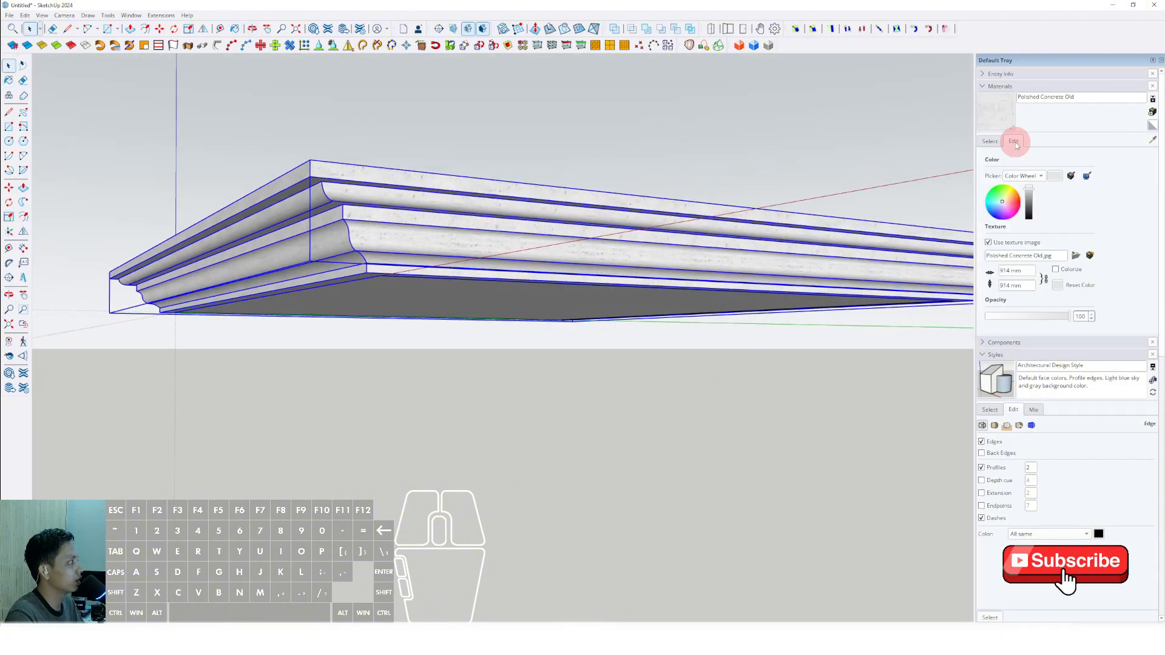
left_click(1007, 201)
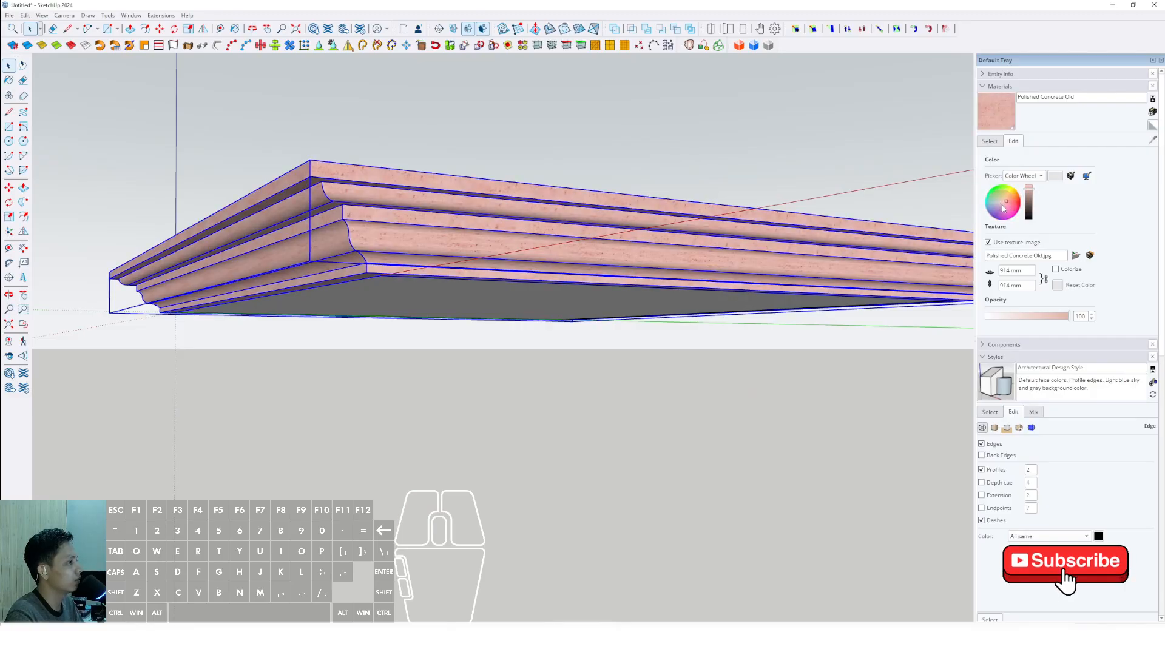
left_click(1030, 203)
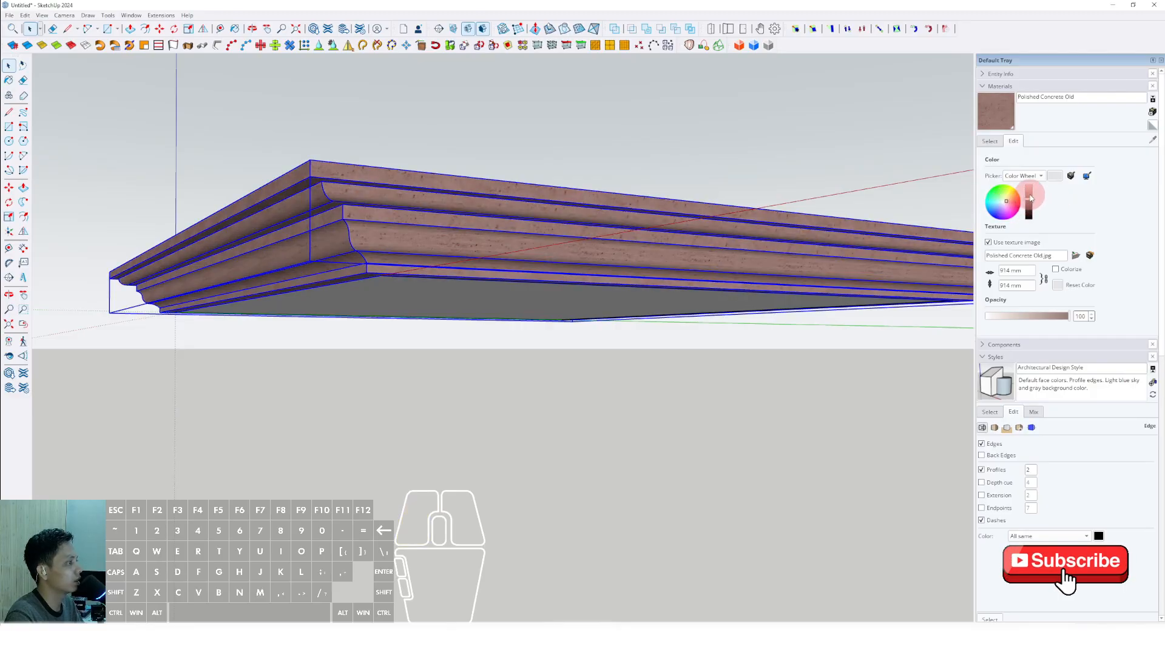
left_click(1030, 195)
middle_click_drag(461, 225, 627, 170)
key("space")
middle_click_drag(534, 238, 568, 275)
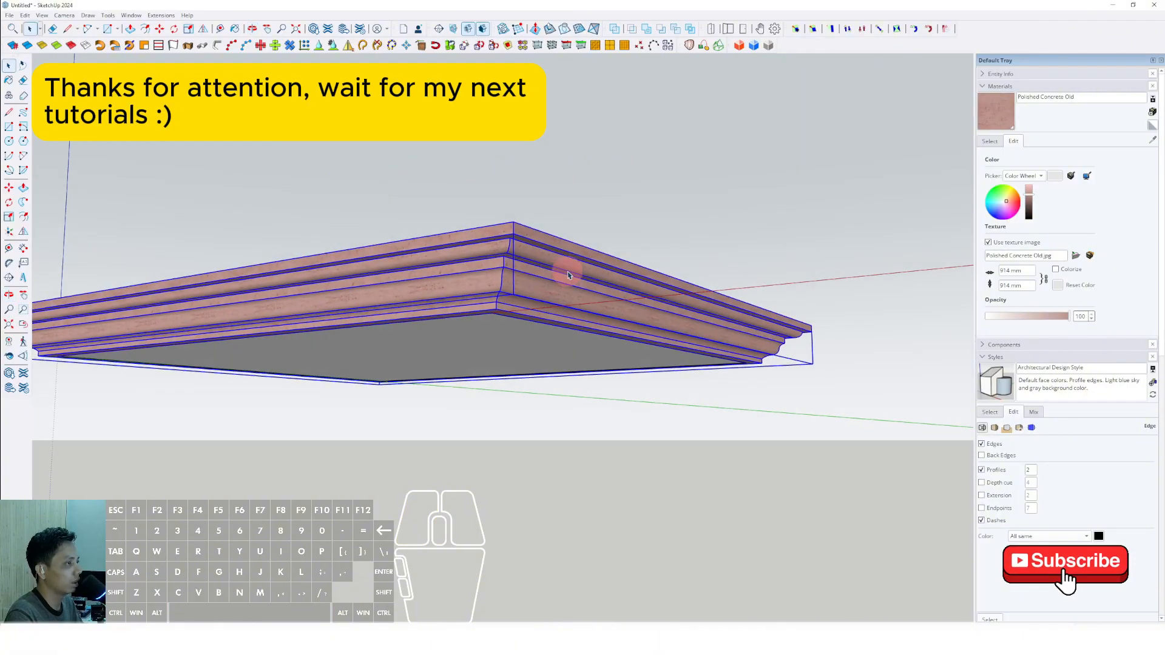